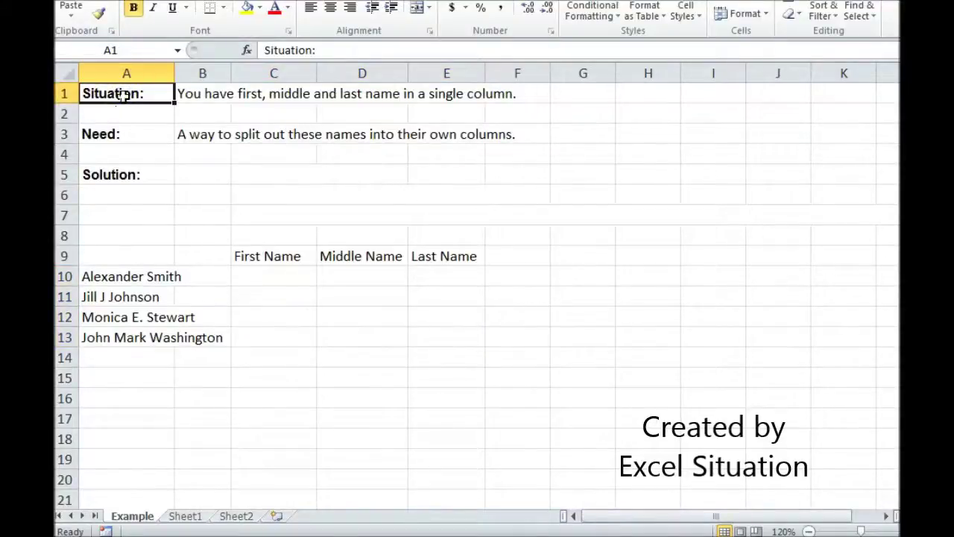
# Step: Enter =LEFT(A10,FIND(" ",A10)-1) in C10 to extract the first name Alexander
pyautogui.click(110, 134)
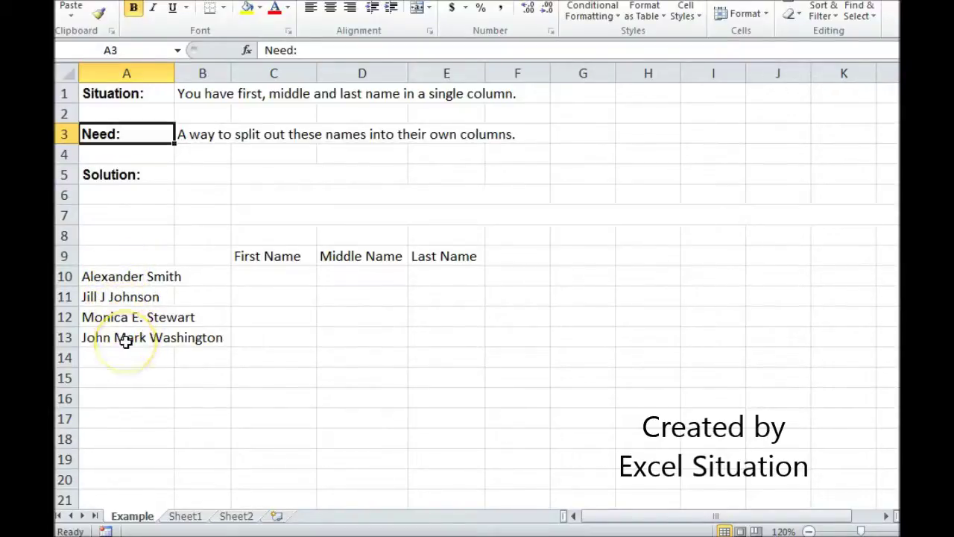
pyautogui.click(262, 275)
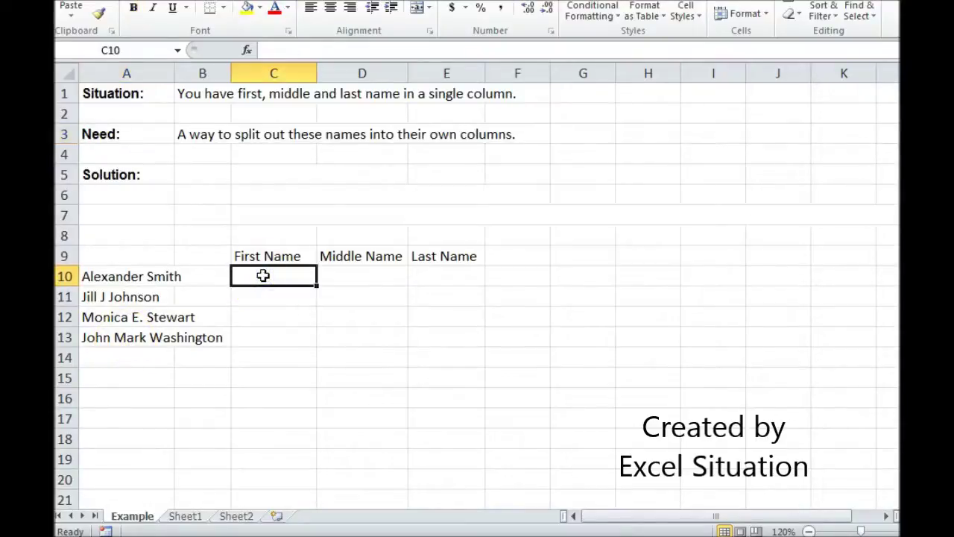
pyautogui.write('=left(')
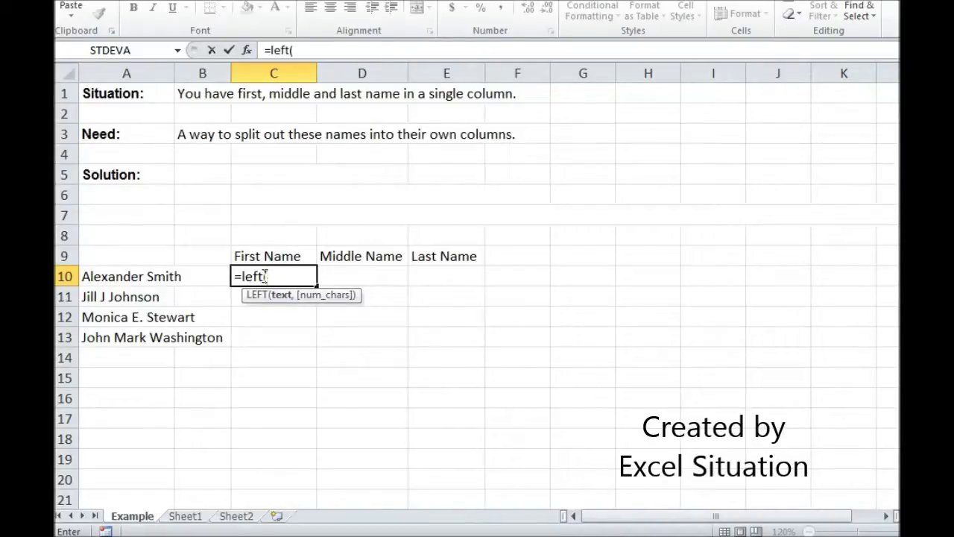
pyautogui.click(164, 274)
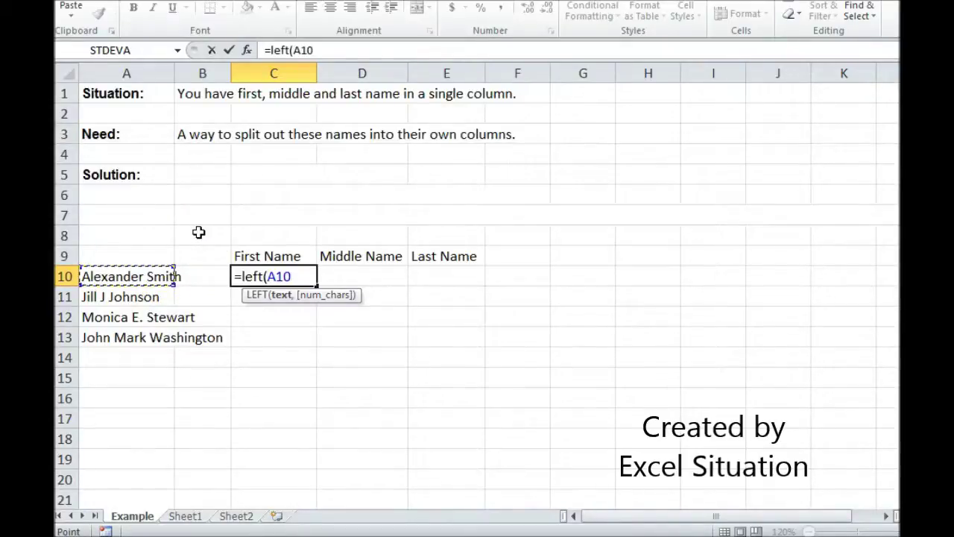
pyautogui.write(',find(')
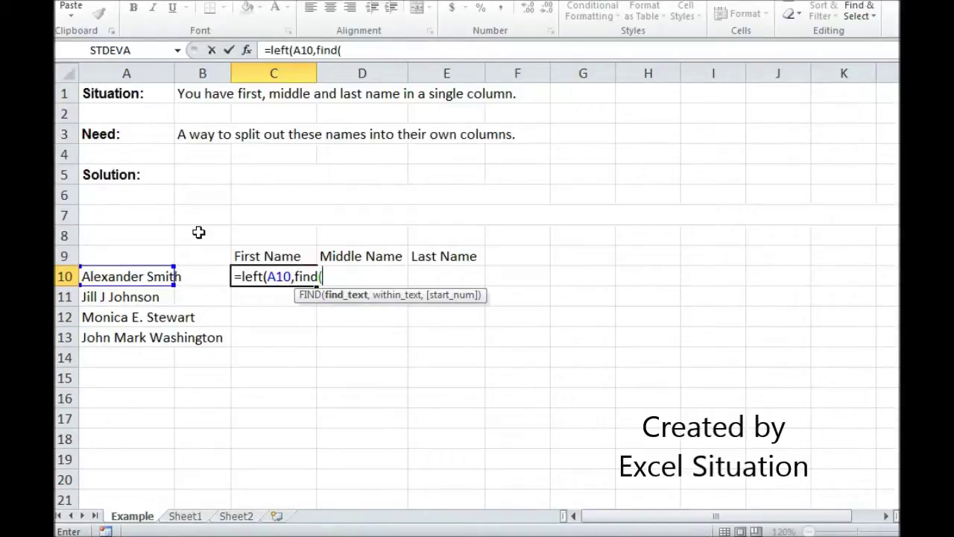
pyautogui.write('" ",')
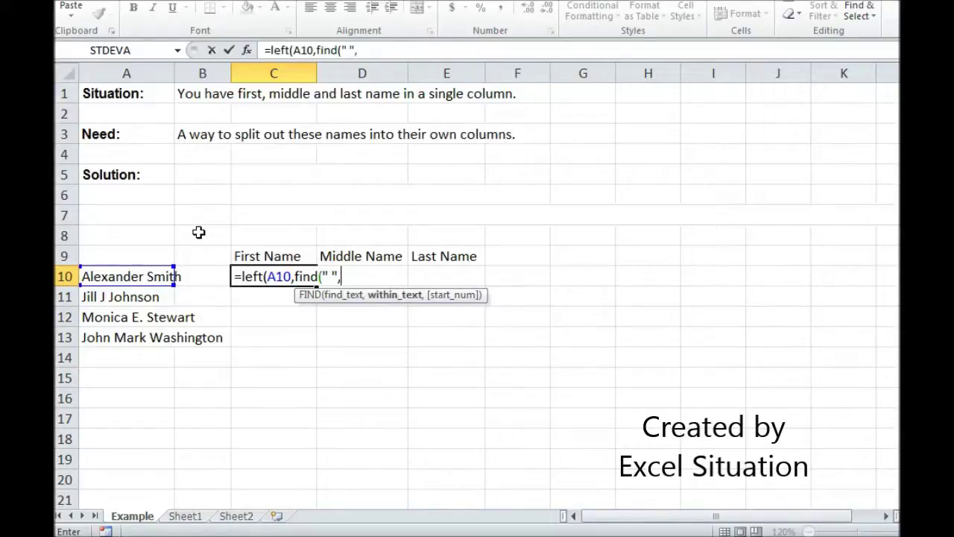
pyautogui.click(152, 275)
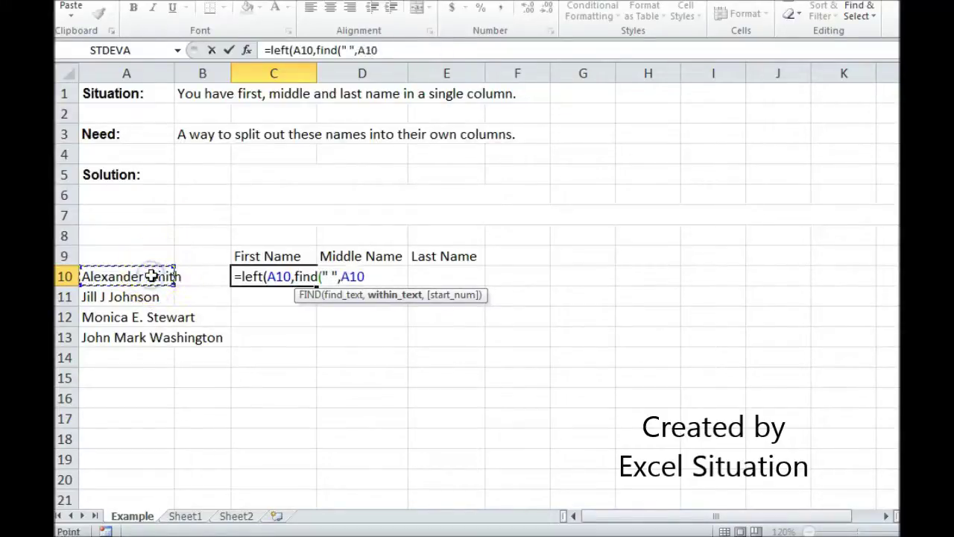
pyautogui.write(')')
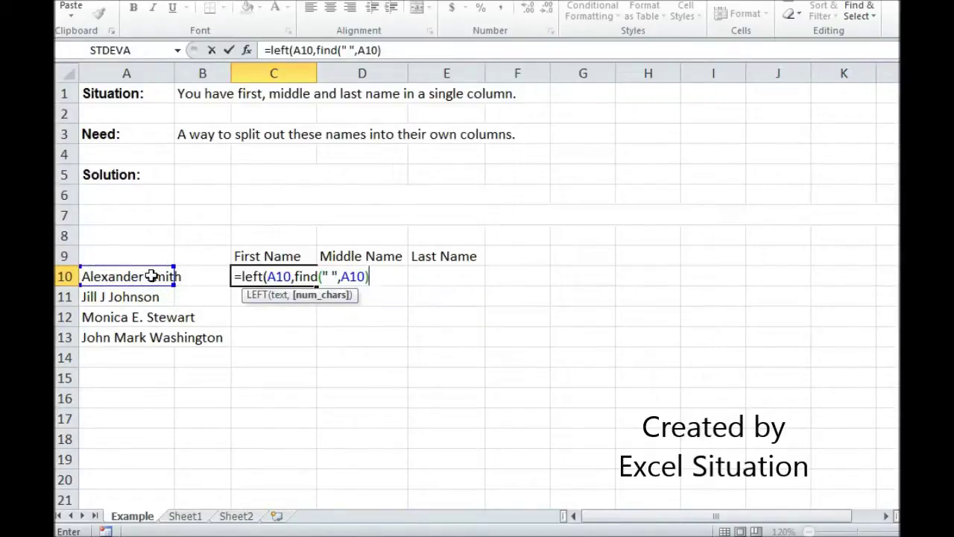
pyautogui.write('-1)')
pyautogui.press('Return')
# Step: Fill the first-name formula down to C13, adding Jill, Monica and John
pyautogui.click(279, 273)
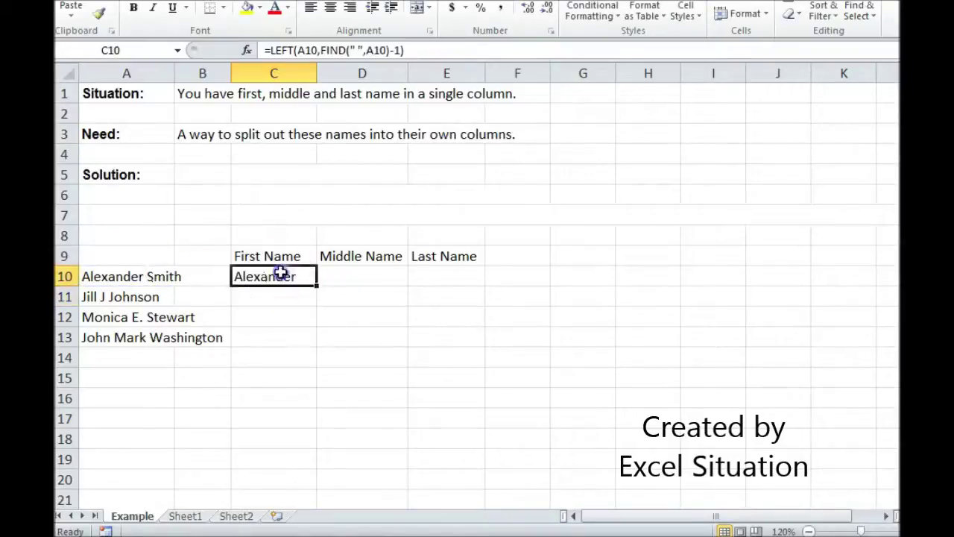
pyautogui.moveTo(316, 286); pyautogui.dragTo(308, 345)
pyautogui.click(452, 274)
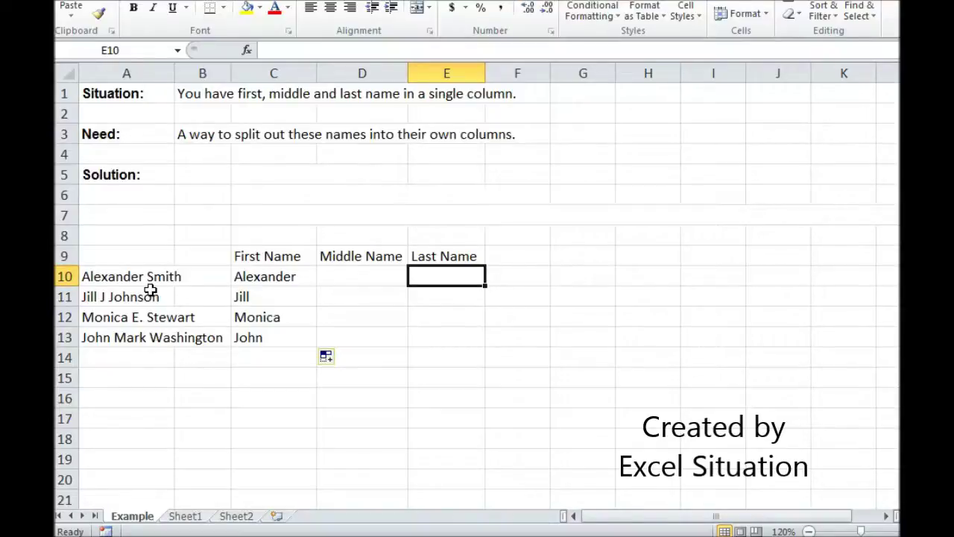
pyautogui.write('=s')
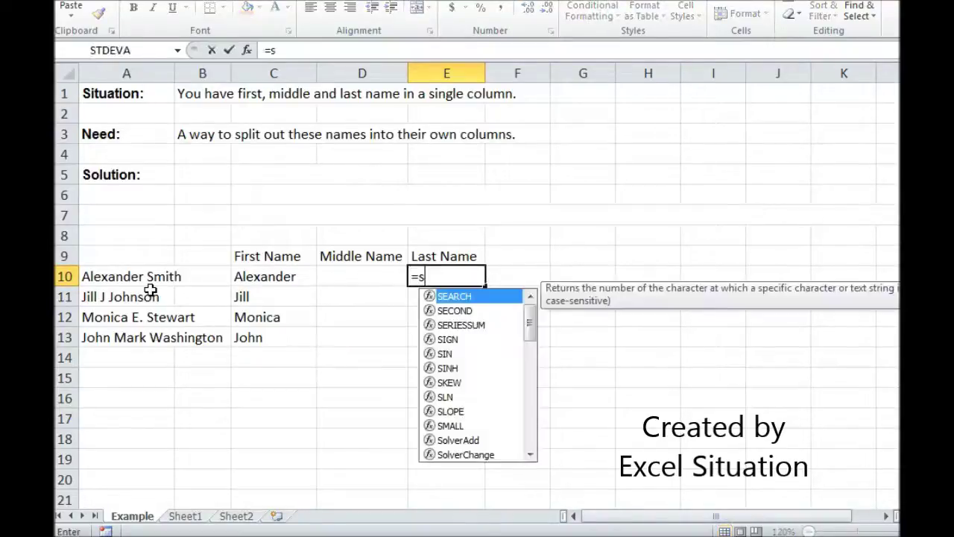
pyautogui.write('ubst')
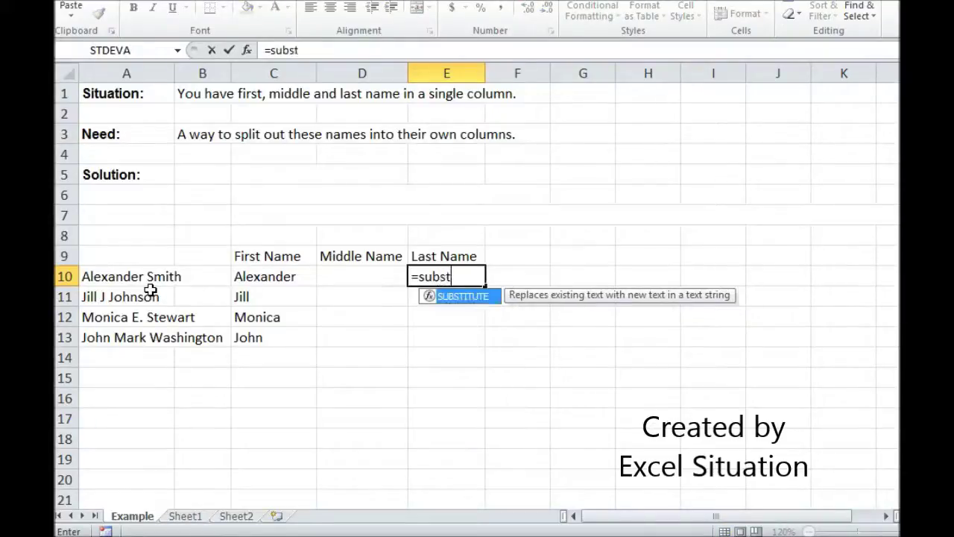
pyautogui.write('itute(')
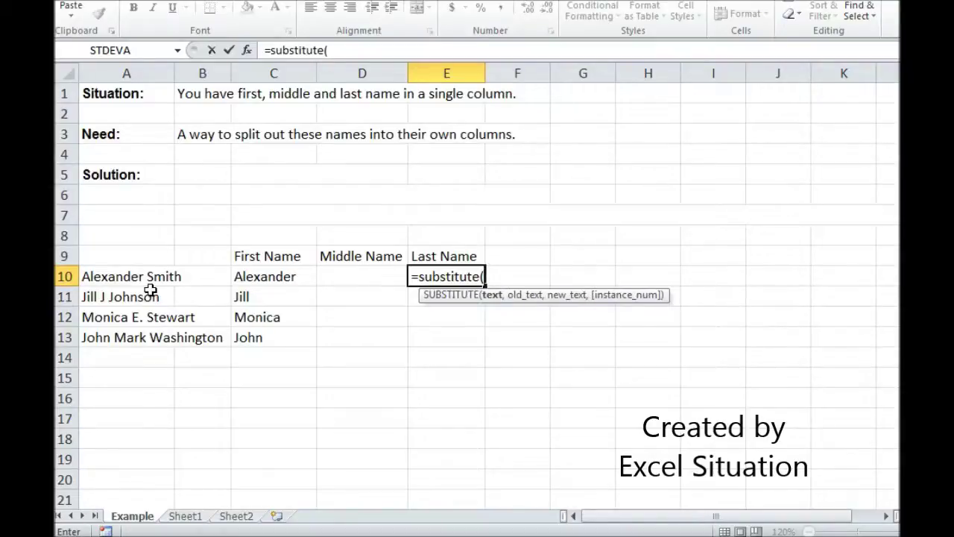
# Step: Start a SUBSTITUTE formula on A10 in E10 and bring up its Function Arguments
pyautogui.click(114, 281)
pyautogui.click(113, 280)
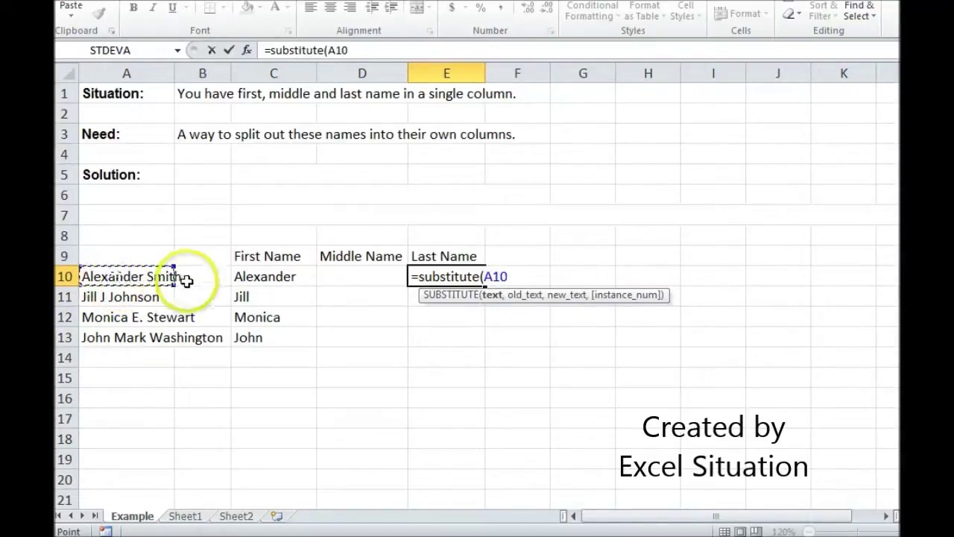
pyautogui.click(246, 49)
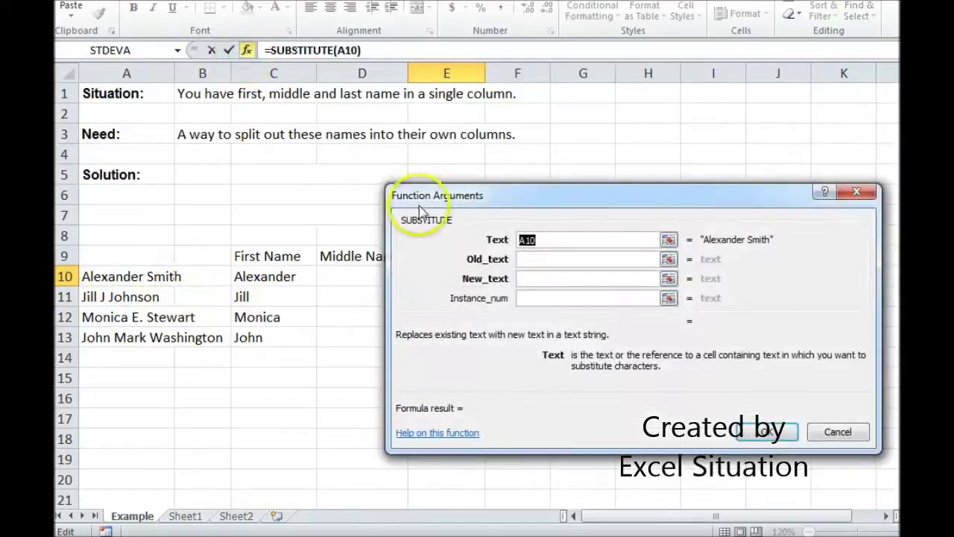
# Step: Set SUBSTITUTE's Old_text to " " and New_text to CHAR(14), then confirm
pyautogui.click(528, 260)
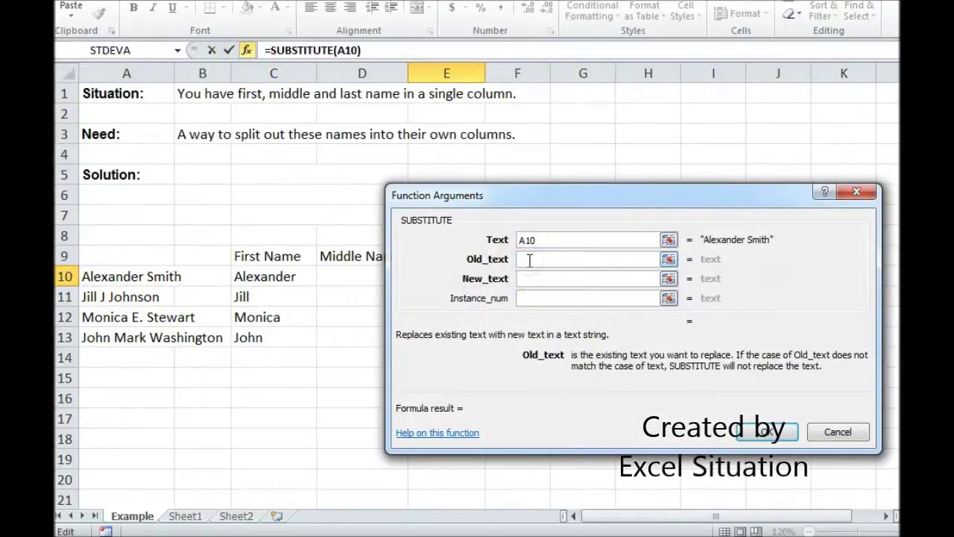
pyautogui.write('" "')
pyautogui.click(529, 278)
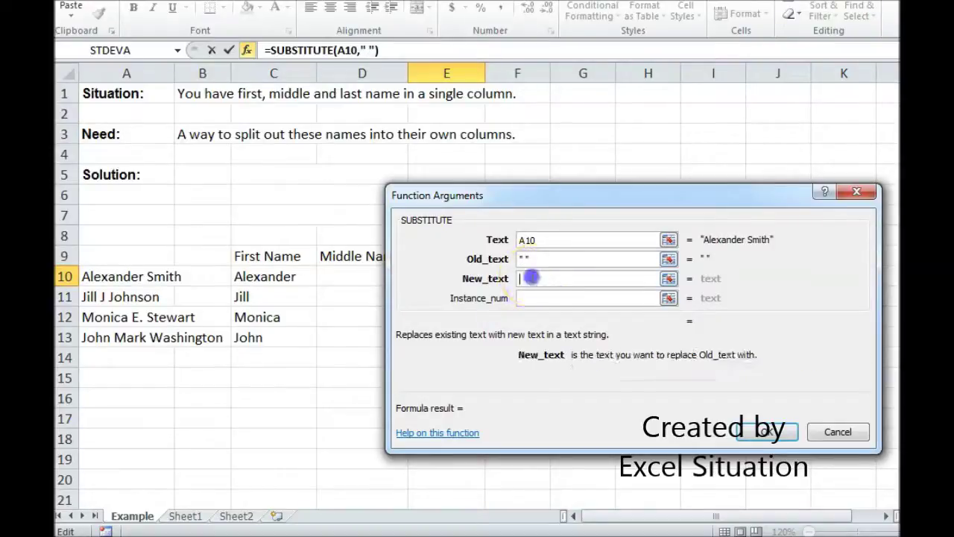
pyautogui.write('ch')
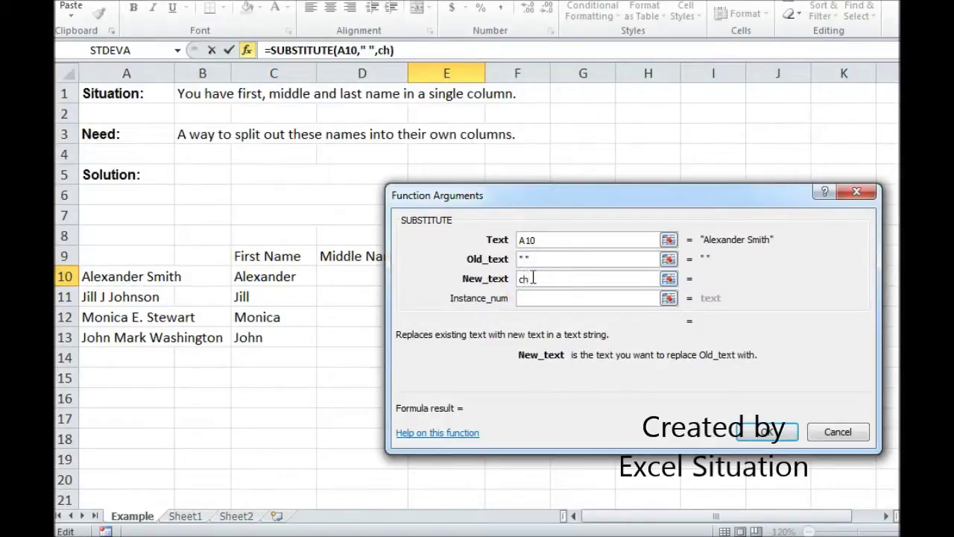
pyautogui.write('ar(')
pyautogui.write('14)')
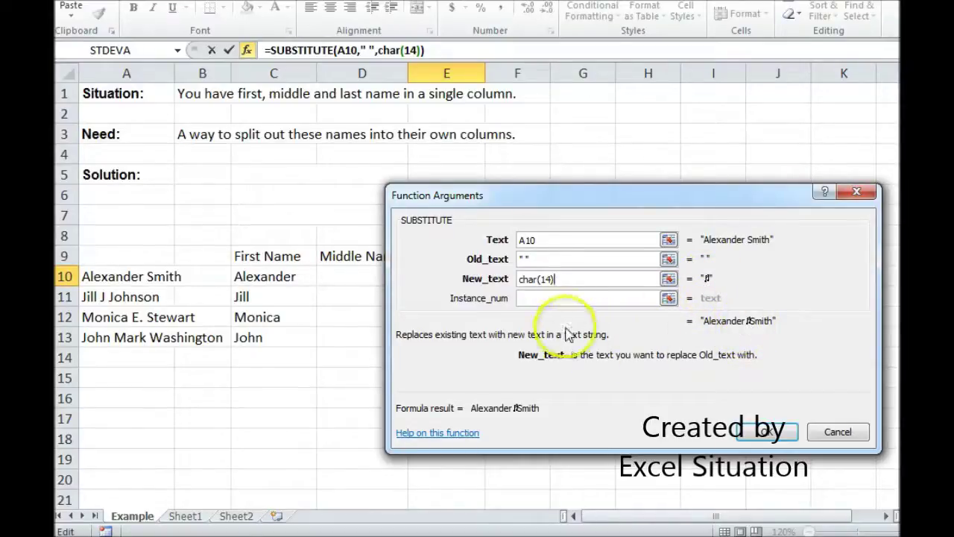
pyautogui.click(531, 298)
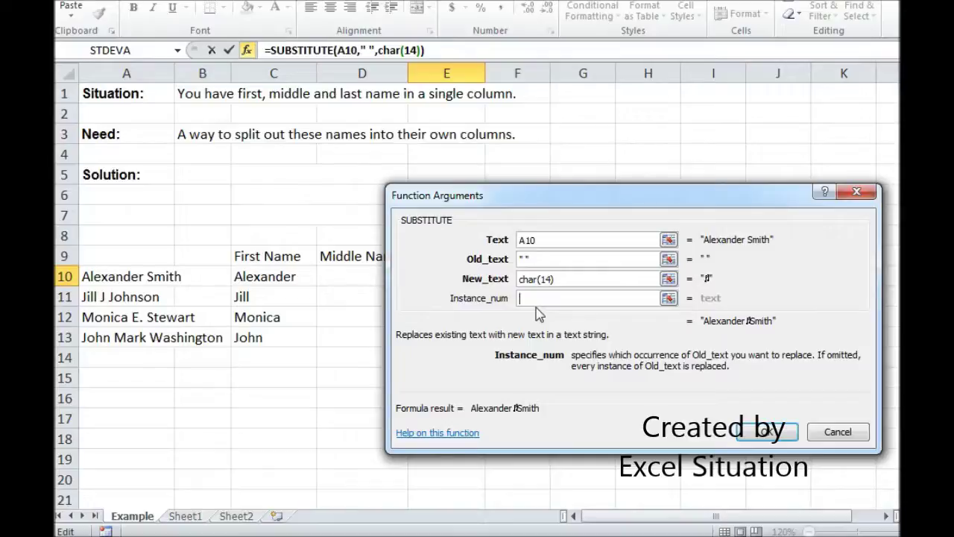
pyautogui.click(766, 432)
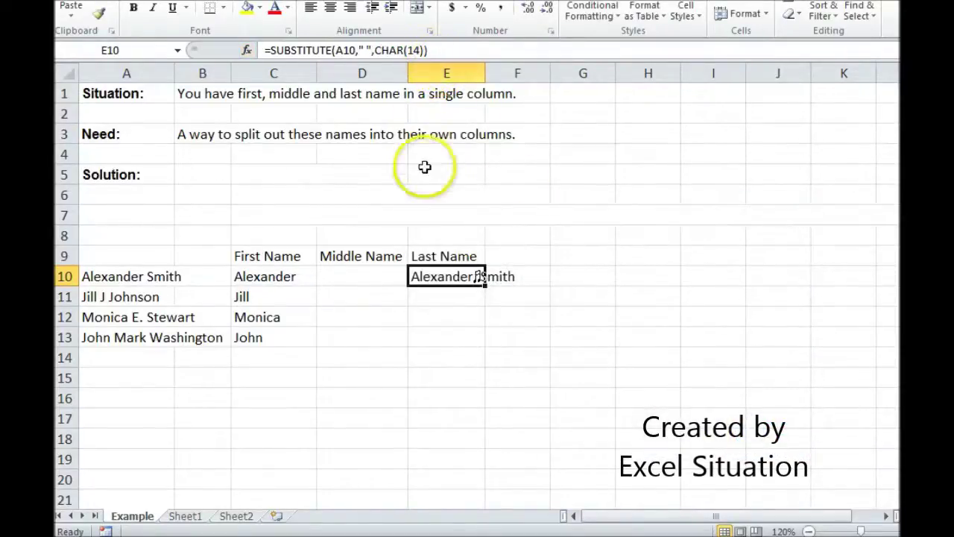
# Step: Add the instance argument LEN(A10)-LEN(SUBSTITUTE(A10," ","")) to E10's SUBSTITUTE formula
pyautogui.click(430, 50)
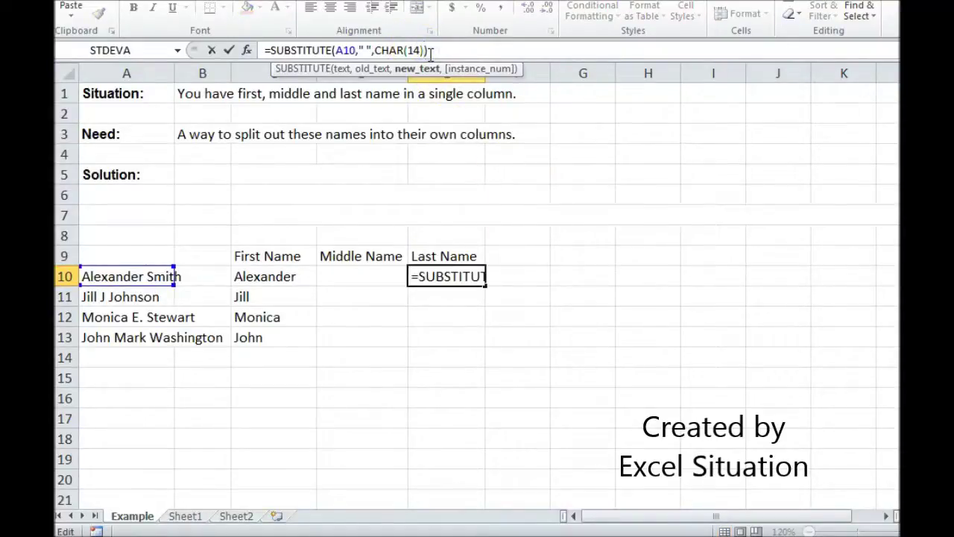
pyautogui.write(',le')
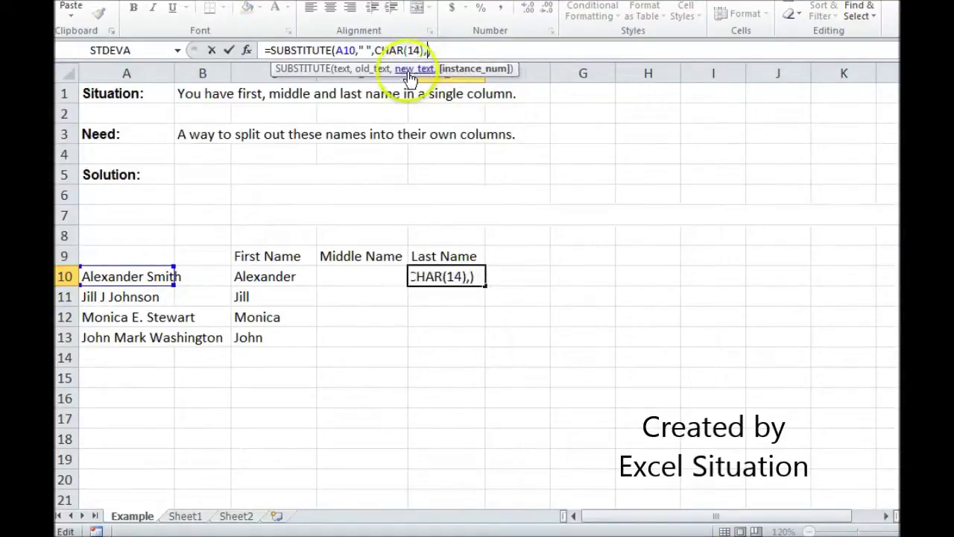
pyautogui.write('n(')
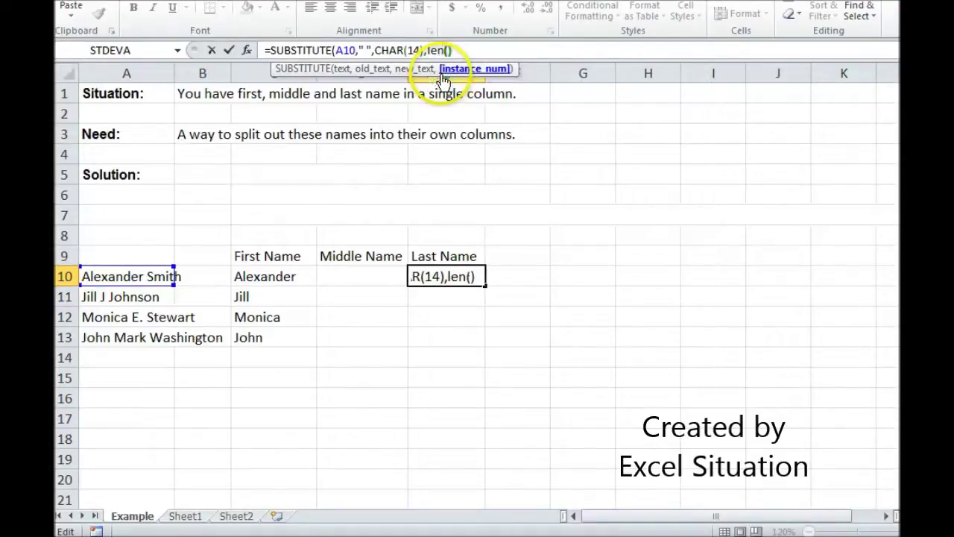
pyautogui.click(125, 273)
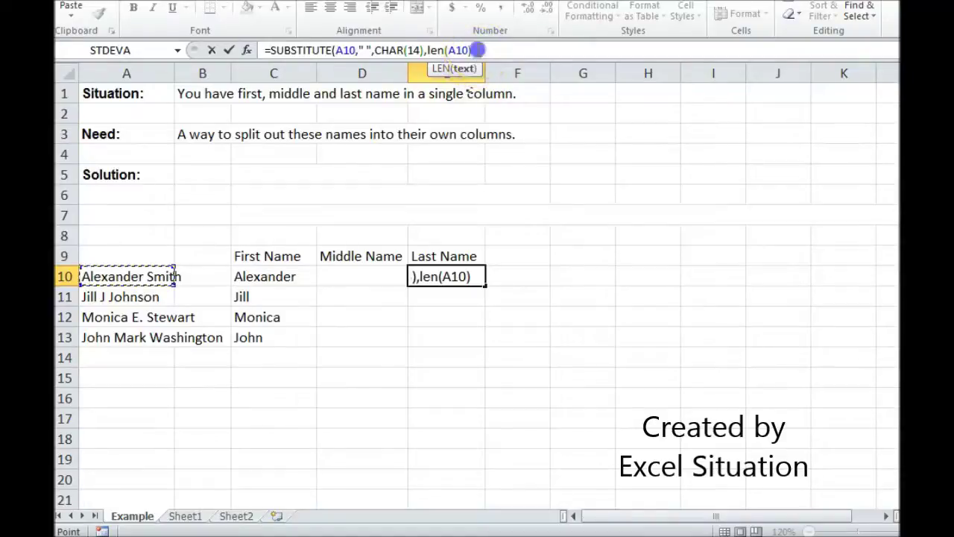
pyautogui.click(480, 50)
pyautogui.write('-len')
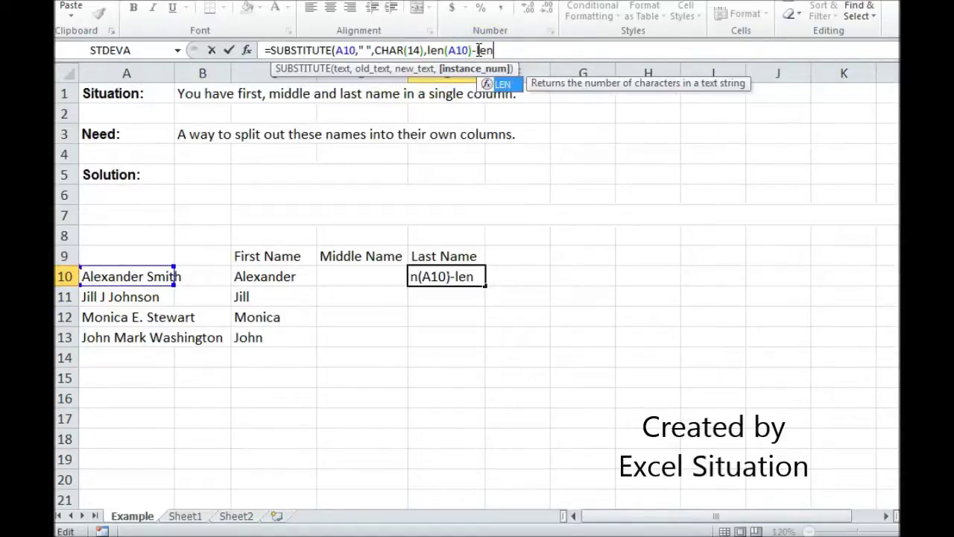
pyautogui.write('(subst')
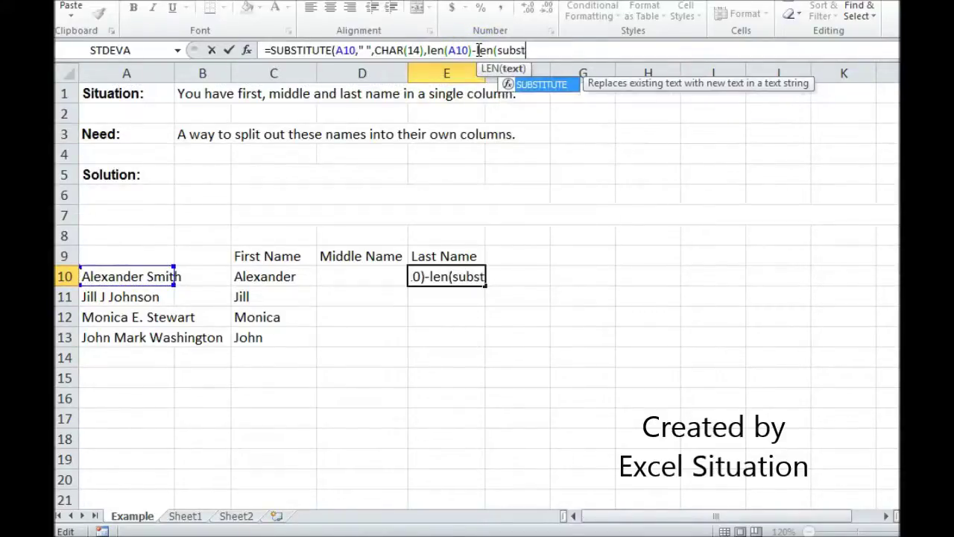
pyautogui.write('itute(')
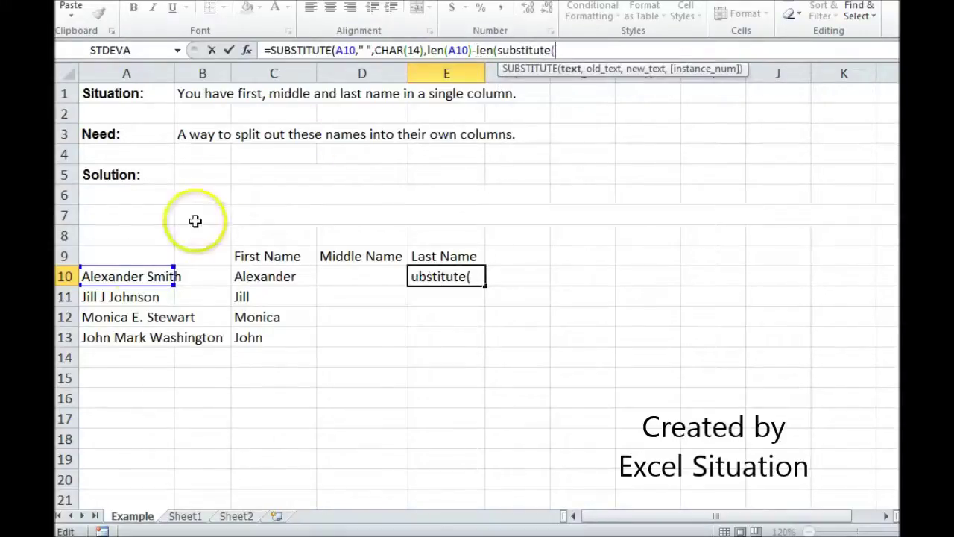
pyautogui.click(132, 276)
pyautogui.write('," ",')
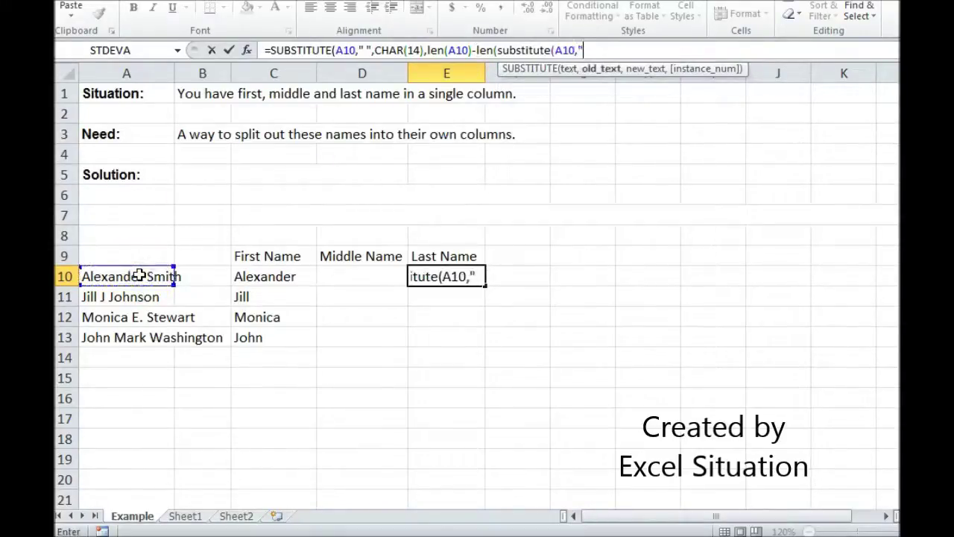
pyautogui.write('""))')
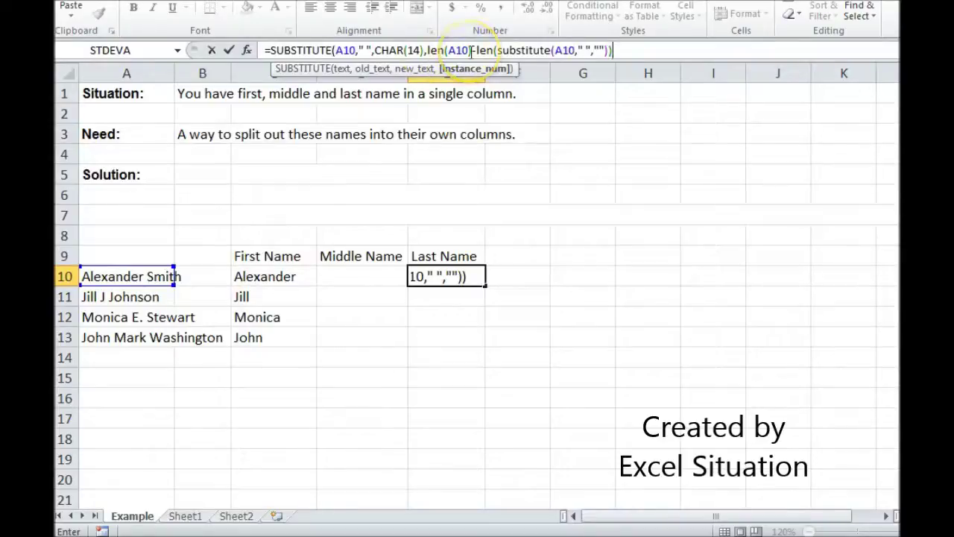
pyautogui.click(564, 50)
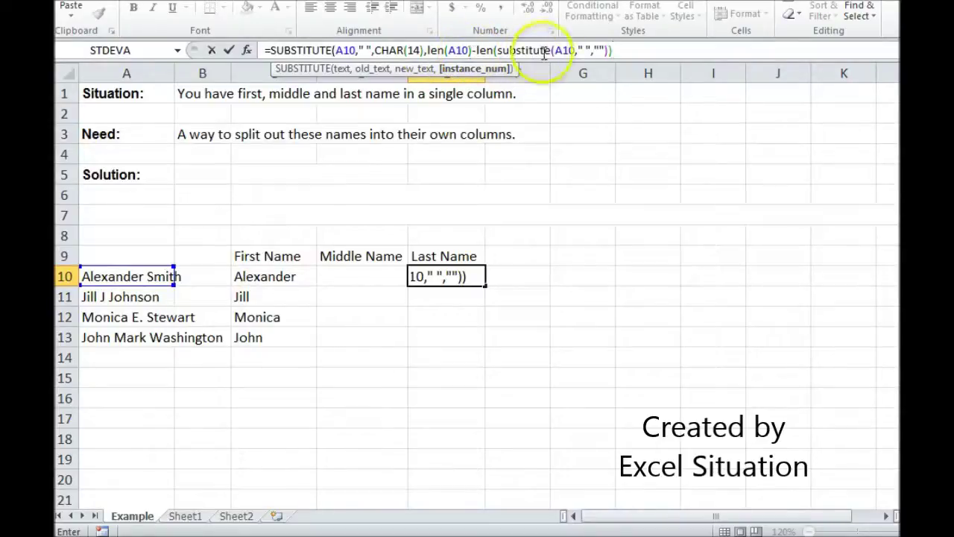
pyautogui.click(511, 50)
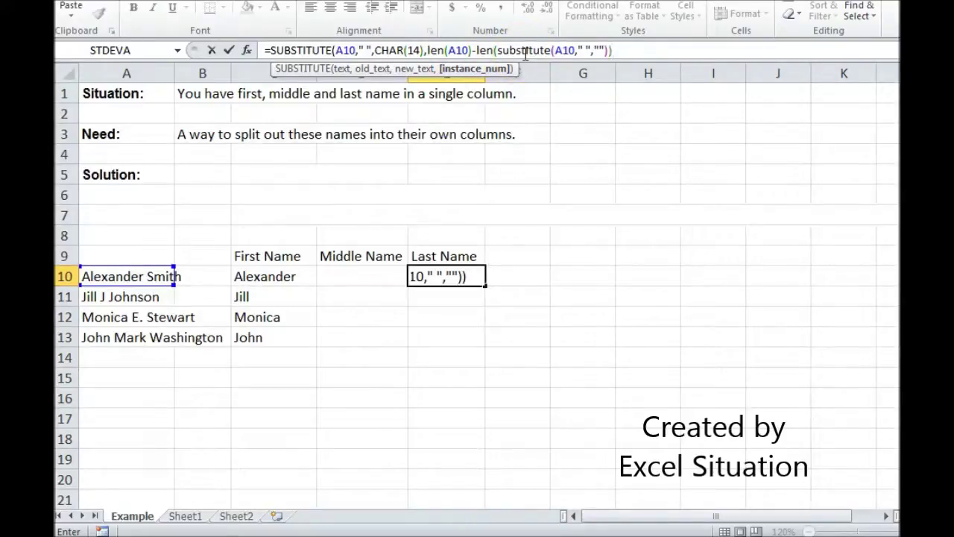
# Step: Commit the E10 formula, accepting Excel's suggested correction
pyautogui.press('Return')
pyautogui.click(442, 261)
pyautogui.click(454, 306)
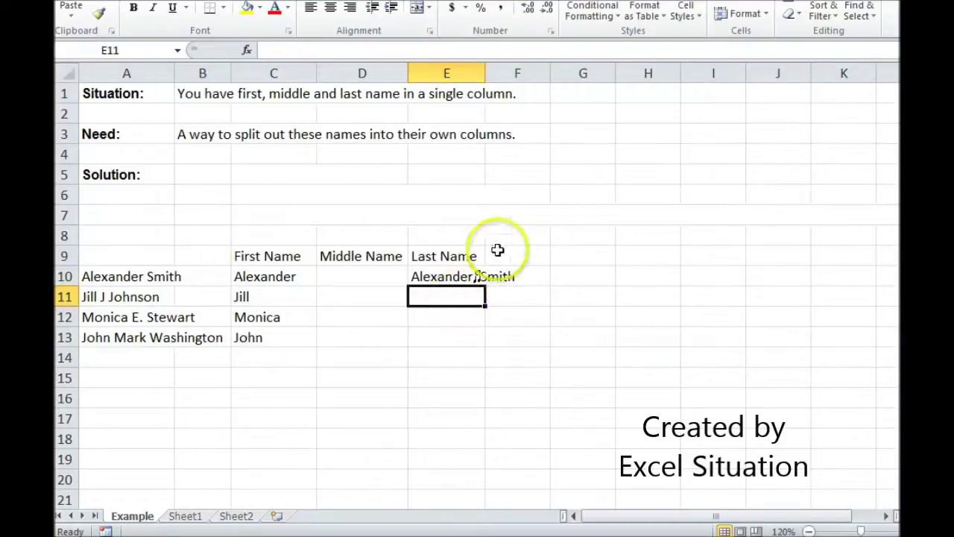
pyautogui.click(439, 277)
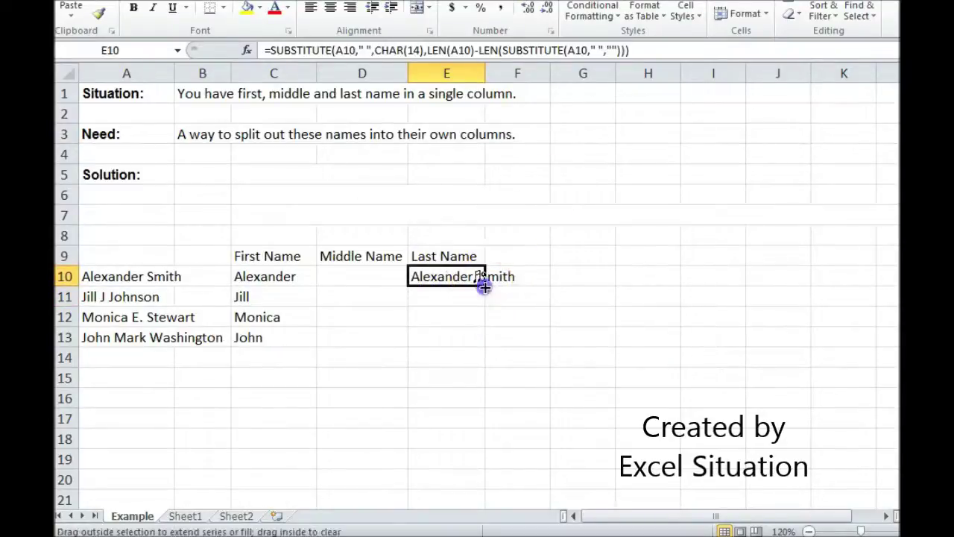
# Step: Copy E10's last-space marker formula down to E13
pyautogui.moveTo(484, 287); pyautogui.dragTo(485, 347)
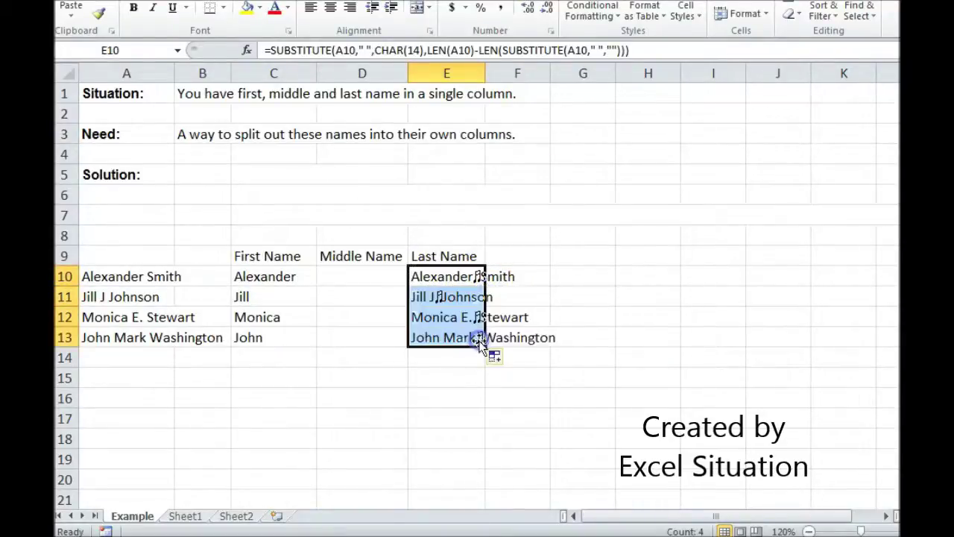
pyautogui.click(394, 277)
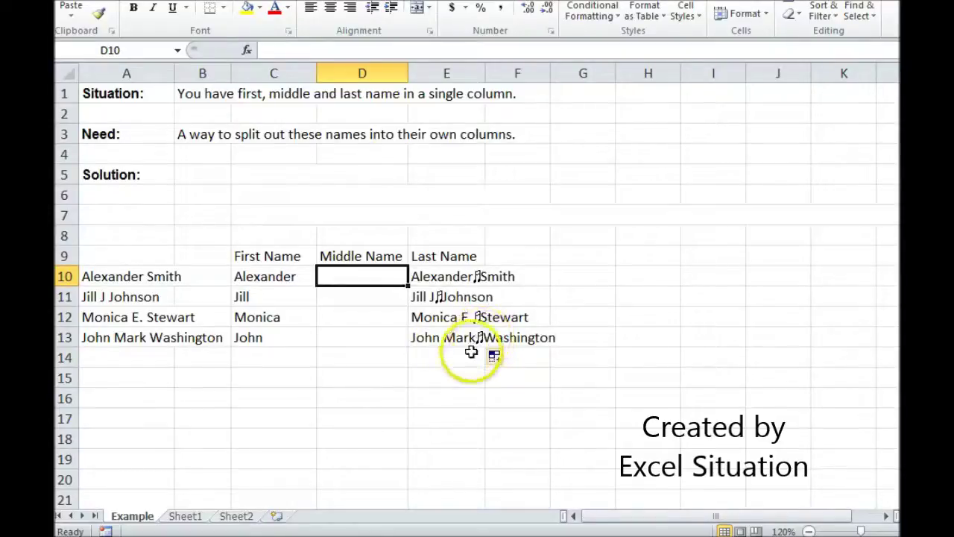
pyautogui.click(451, 276)
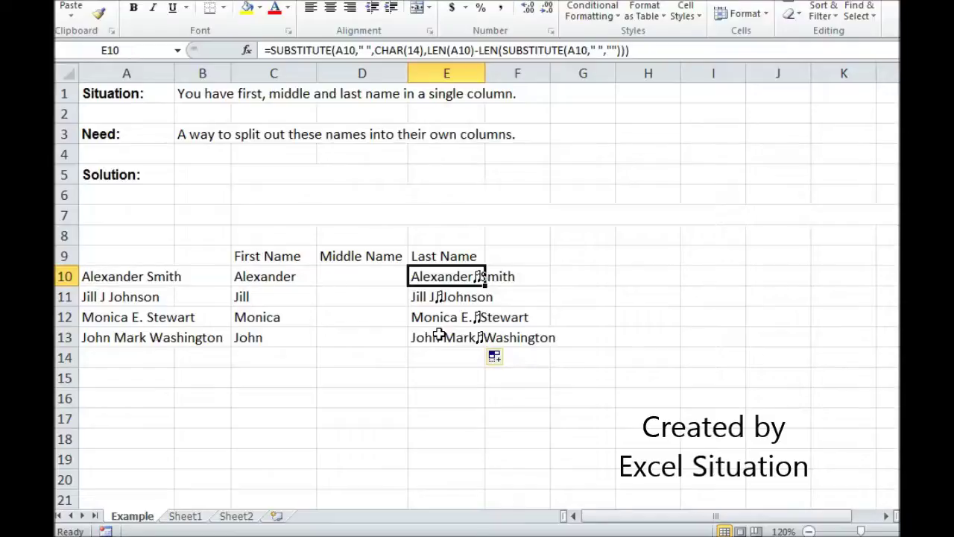
# Step: Wrap E10's formula in REPLACE(A10,1,FIND(CHAR(14),…),"") to strip text through the last space
pyautogui.click(272, 50)
pyautogui.write('replace')
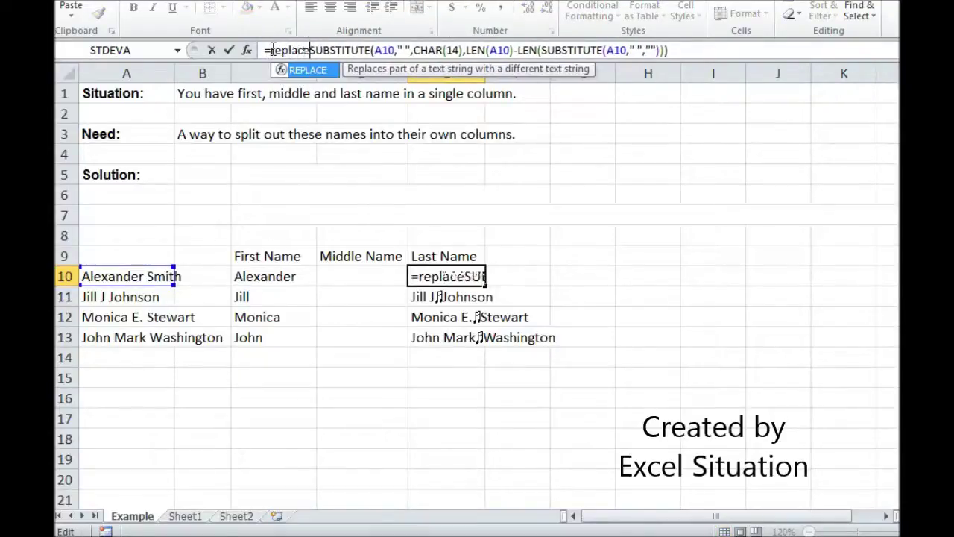
pyautogui.write('(')
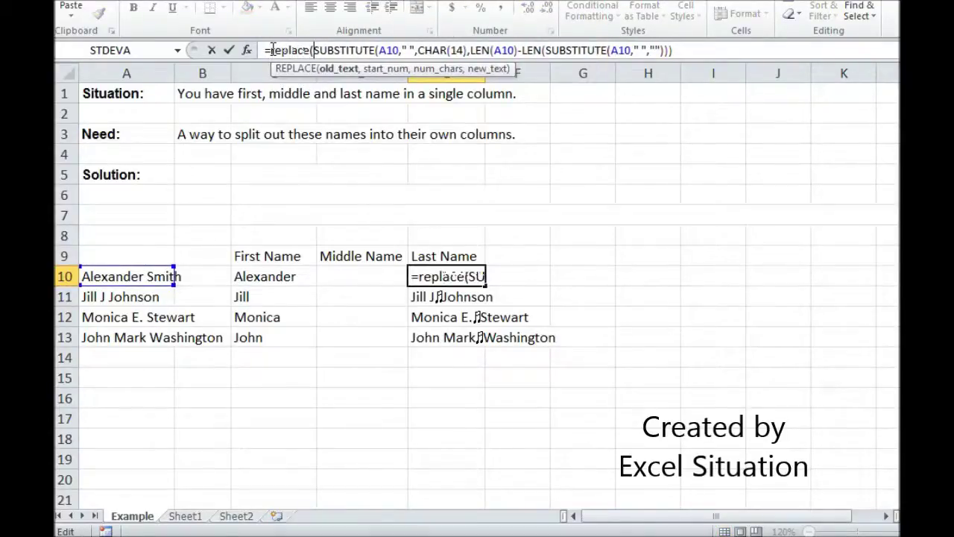
pyautogui.click(140, 273)
pyautogui.write(',')
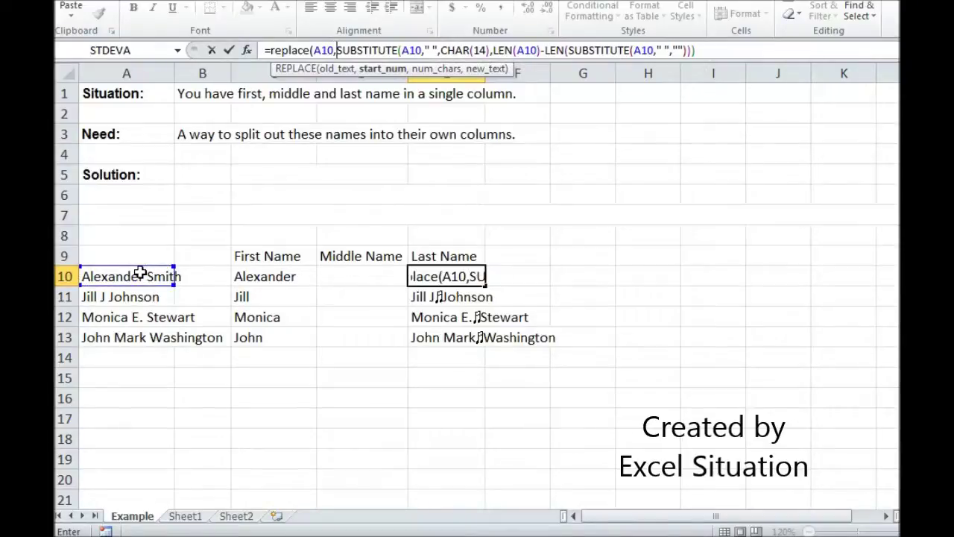
pyautogui.write('1')
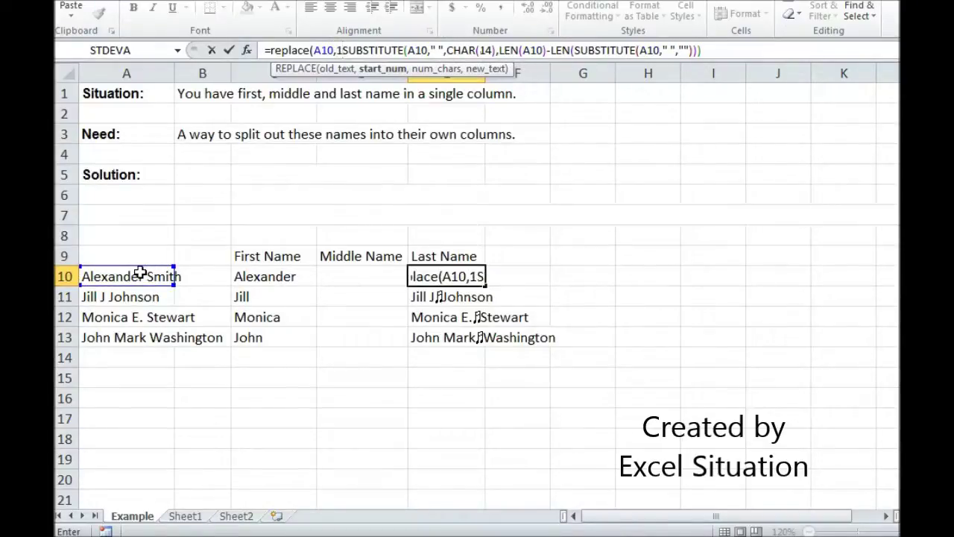
pyautogui.write(',')
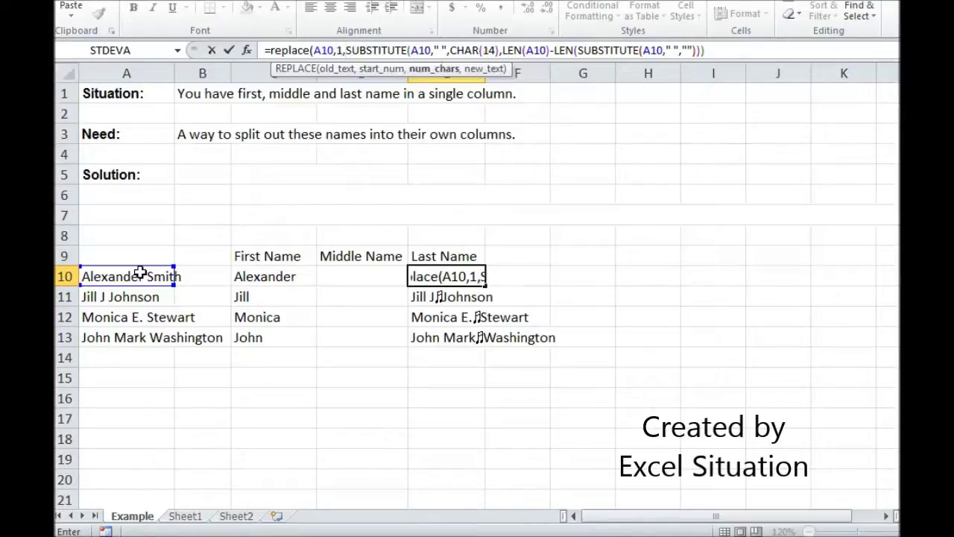
pyautogui.write('find(')
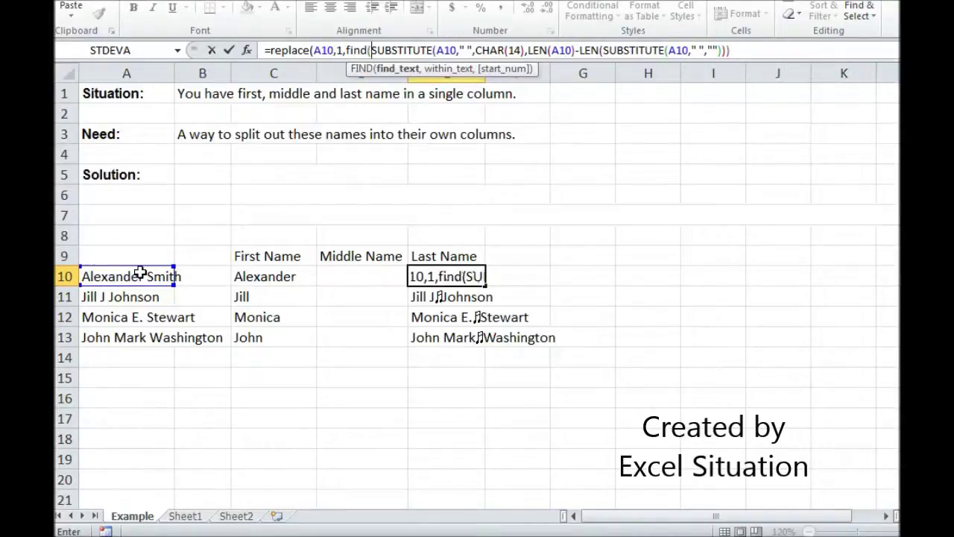
pyautogui.write('char(')
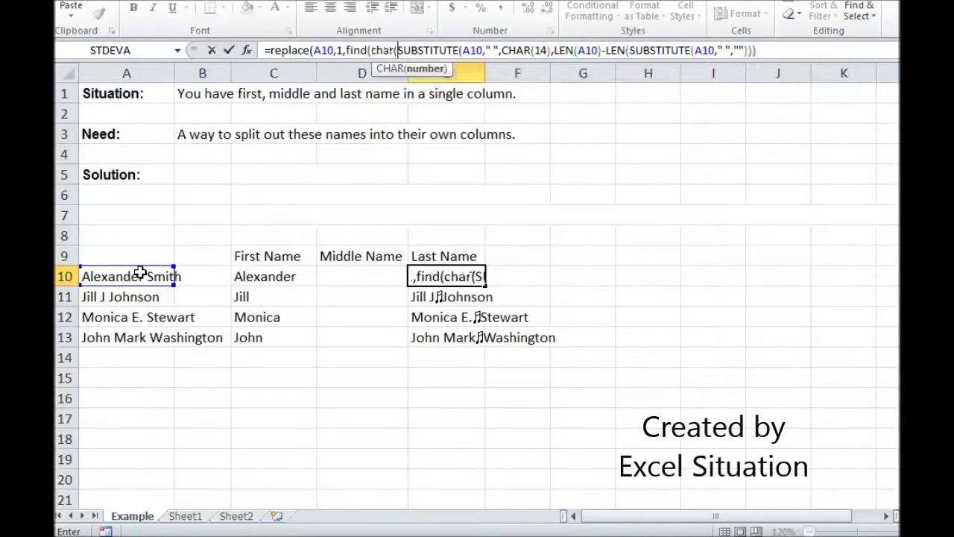
pyautogui.write('14),')
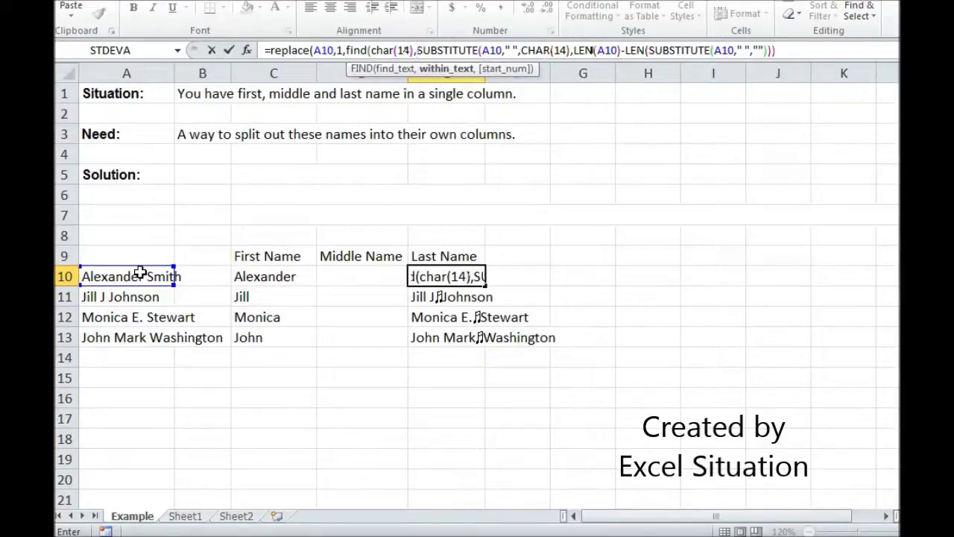
pyautogui.click(780, 51)
pyautogui.write(',')
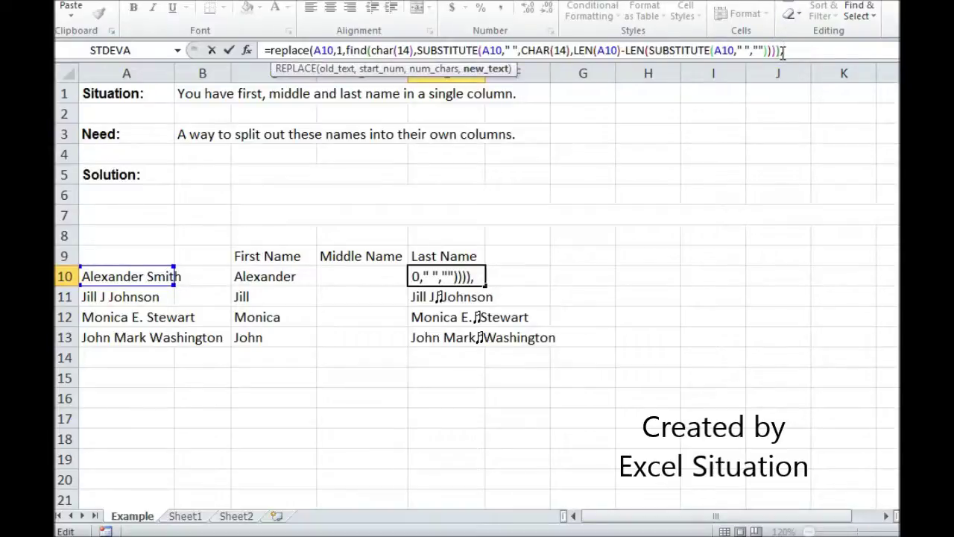
pyautogui.write('""')
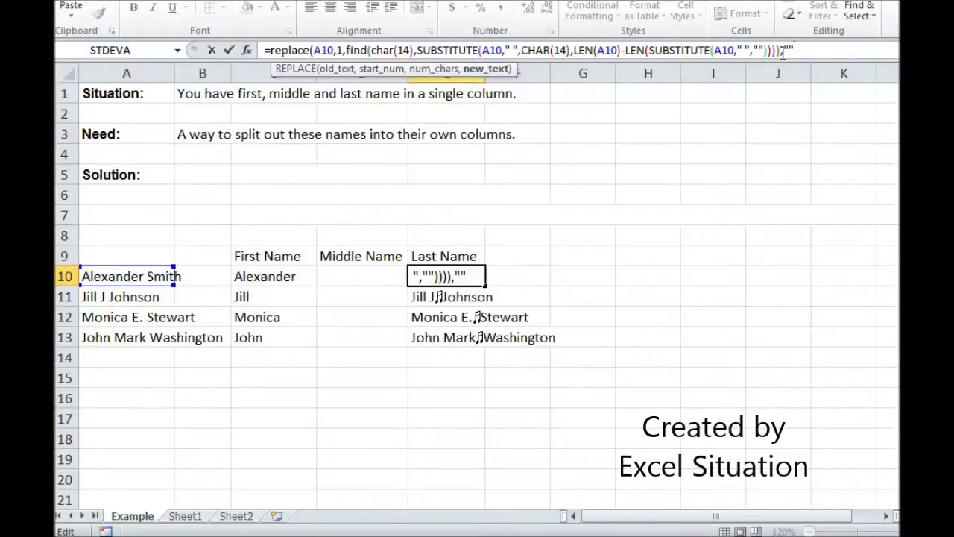
# Step: Review and commit the last-name formula in E10, which returns Smith
pyautogui.click(783, 52)
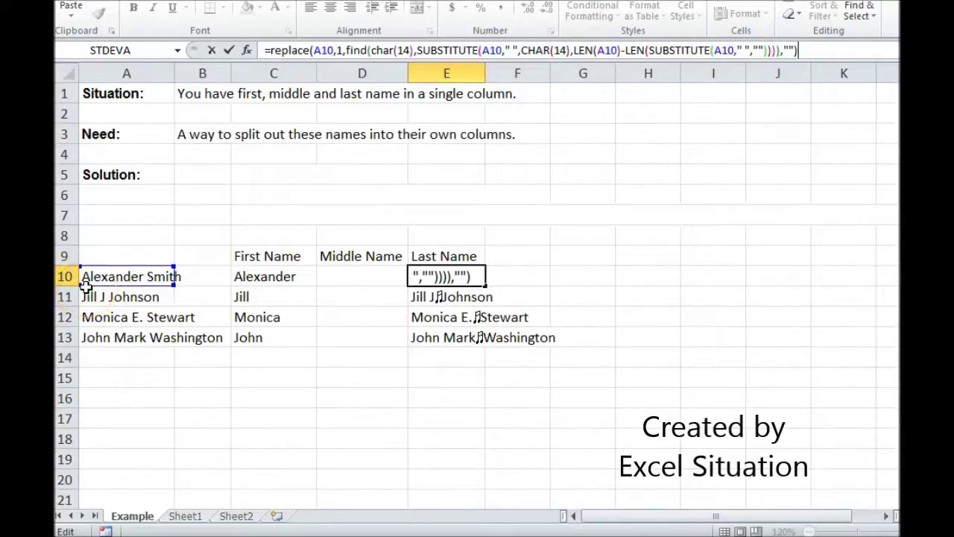
pyautogui.moveTo(85, 285); pyautogui.dragTo(170, 272)
pyautogui.click(388, 53)
pyautogui.click(433, 52)
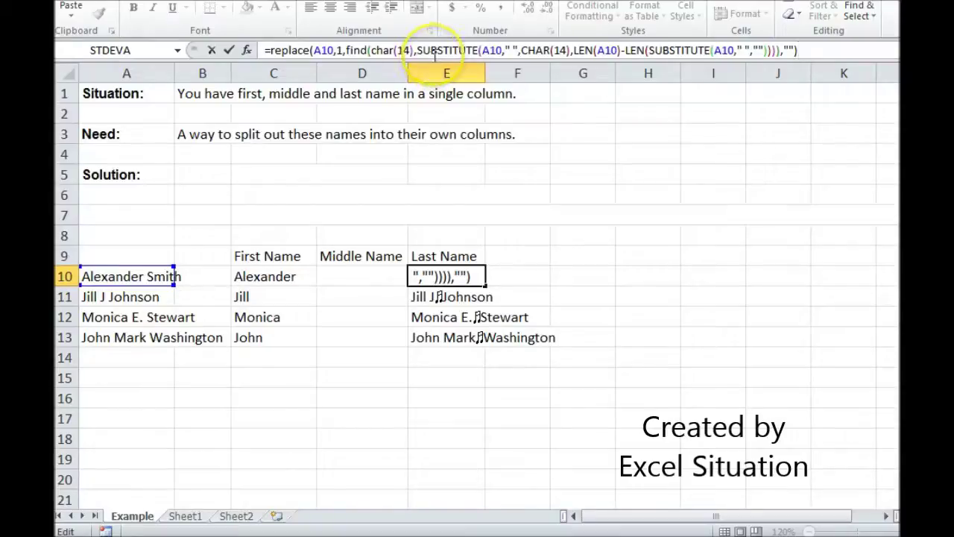
pyautogui.click(754, 49)
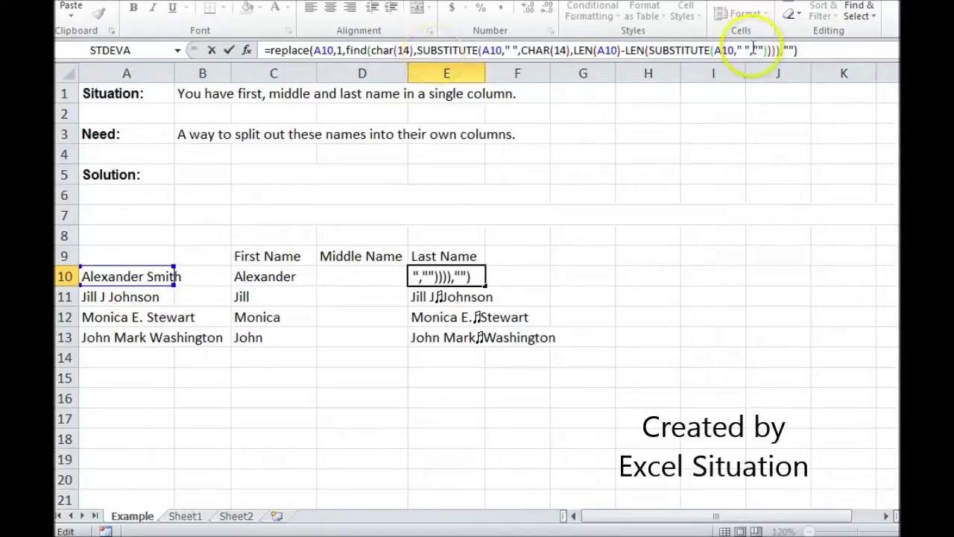
pyautogui.click(812, 50)
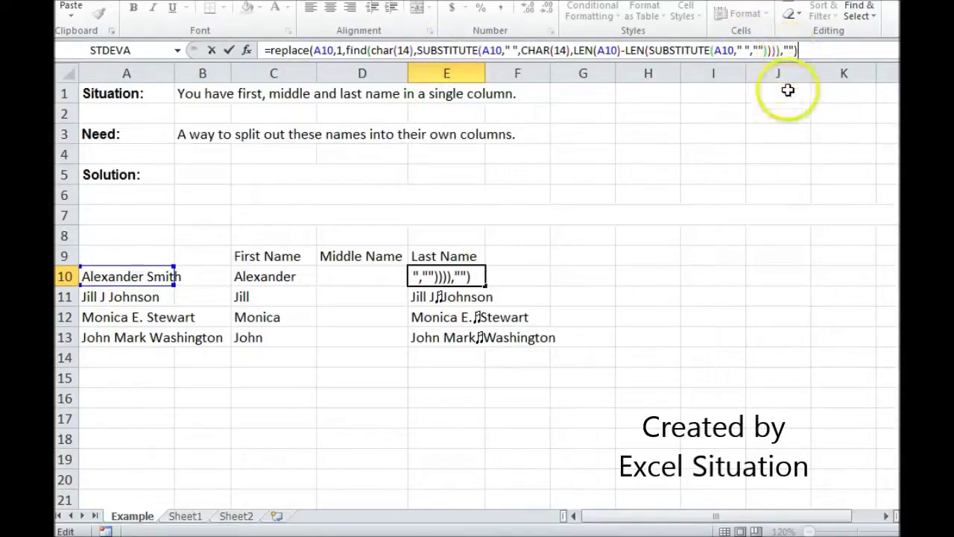
pyautogui.press('Return')
pyautogui.click(439, 276)
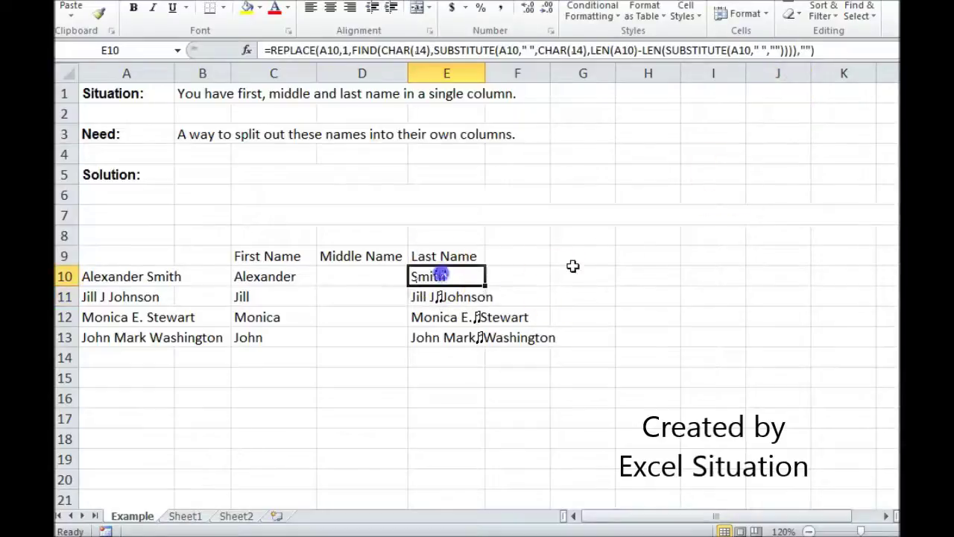
# Step: Fill the last-name formula down to E13, showing Johnson, Stewart and Washington
pyautogui.moveTo(485, 286); pyautogui.dragTo(483, 339)
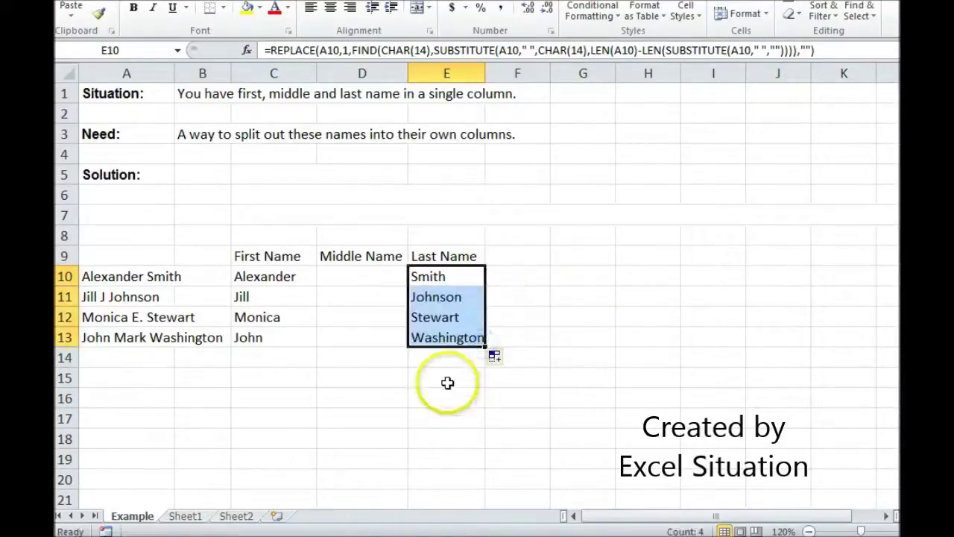
pyautogui.click(423, 361)
pyautogui.click(360, 274)
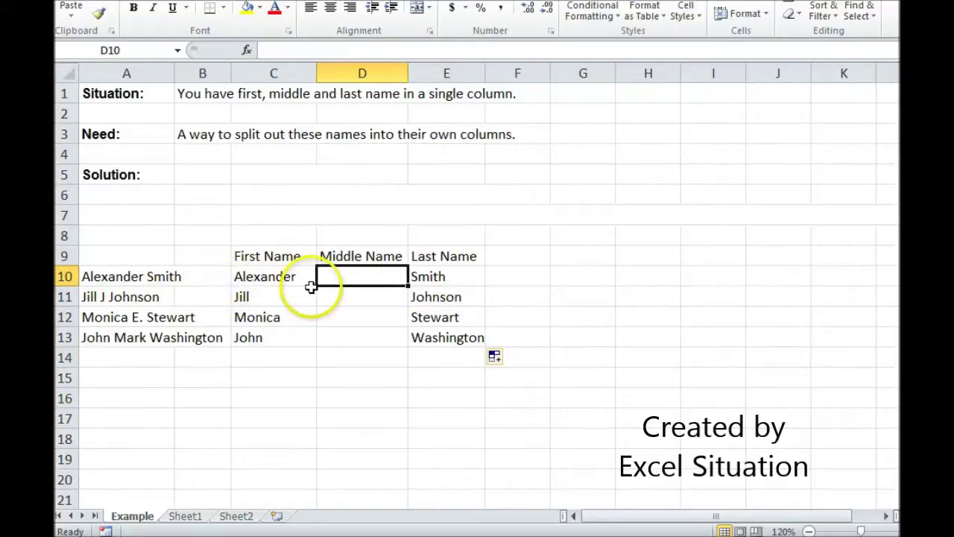
# Step: In D10, enter =SUBSTITUTE(A10,C10,"") to remove the first name from the full name
pyautogui.write('=substit')
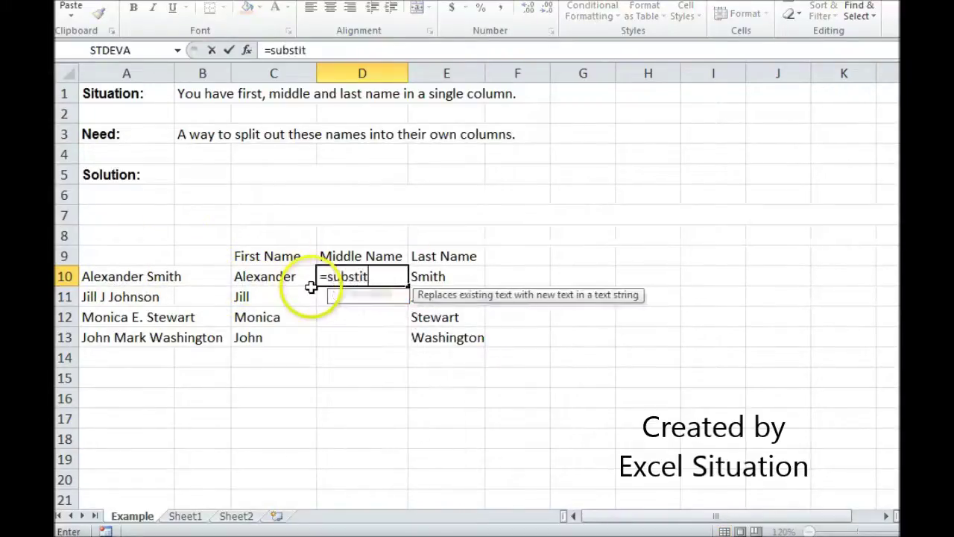
pyautogui.write('ute(')
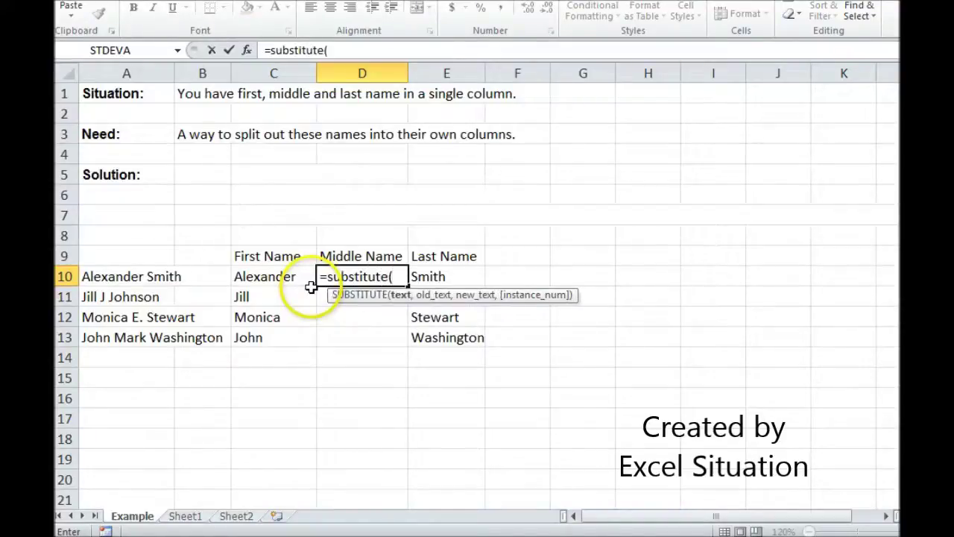
pyautogui.click(131, 276)
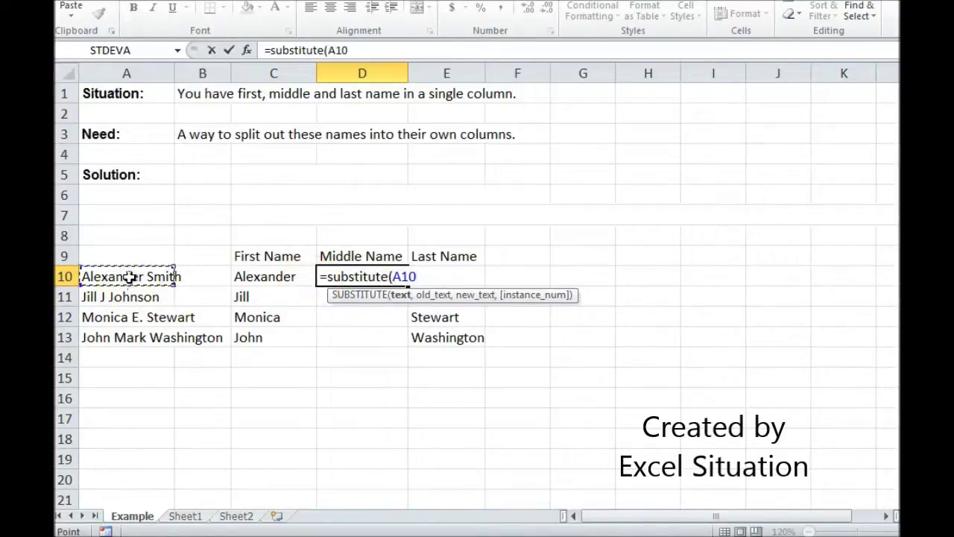
pyautogui.write(',')
pyautogui.click(253, 276)
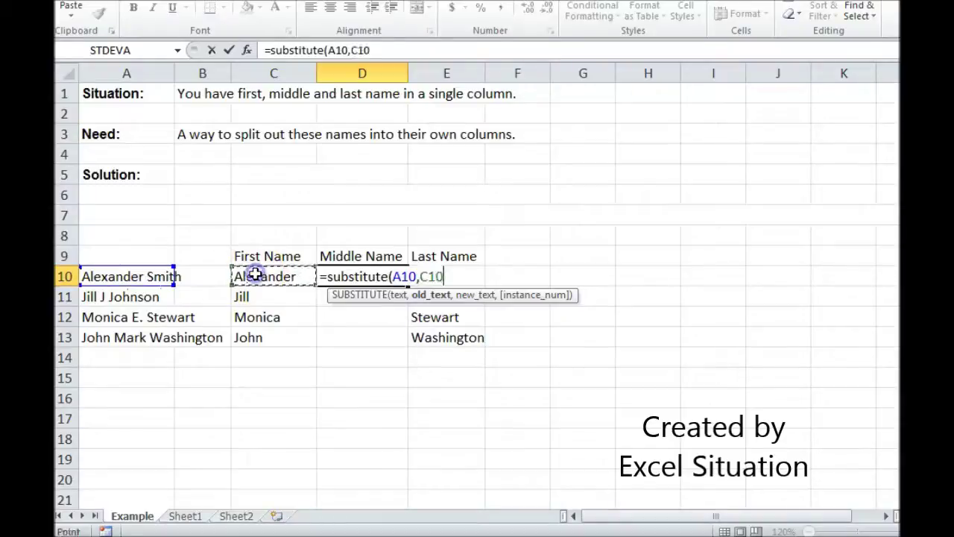
pyautogui.write(',')
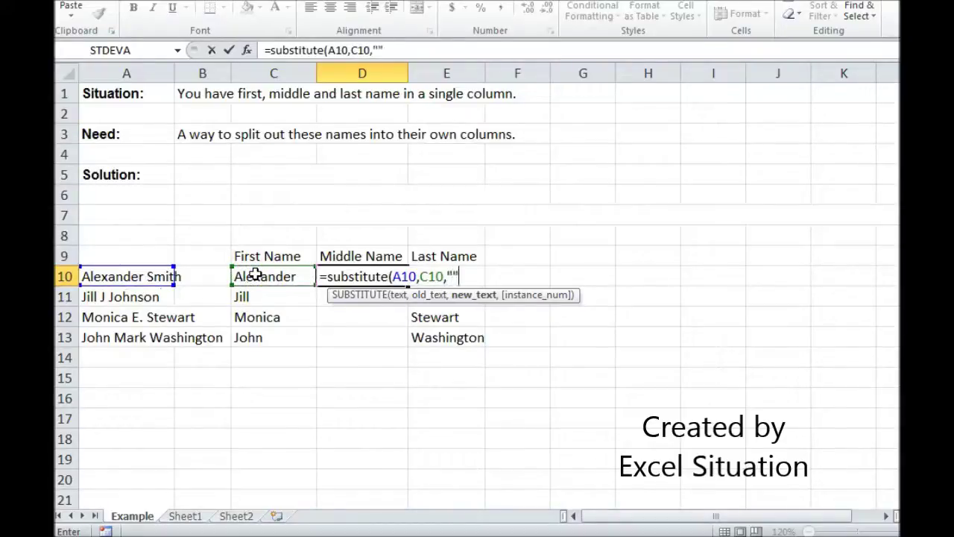
pyautogui.write('"")')
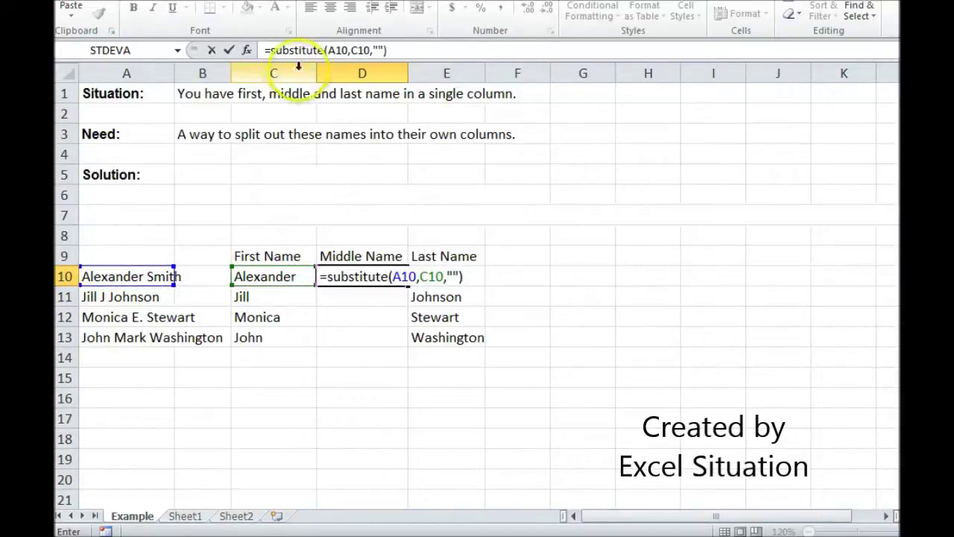
# Step: Nest it as =SUBSTITUTE(SUBSTITUTE(A10,C10,""),E10,"") to also drop the last name, fixing the misspelling
pyautogui.click(274, 49)
pyautogui.write('susbstitute')
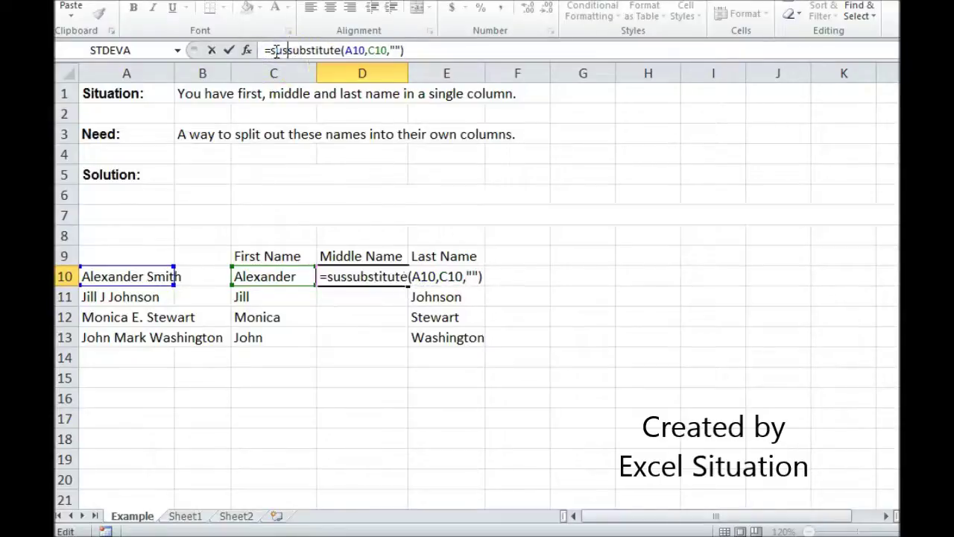
pyautogui.write('(')
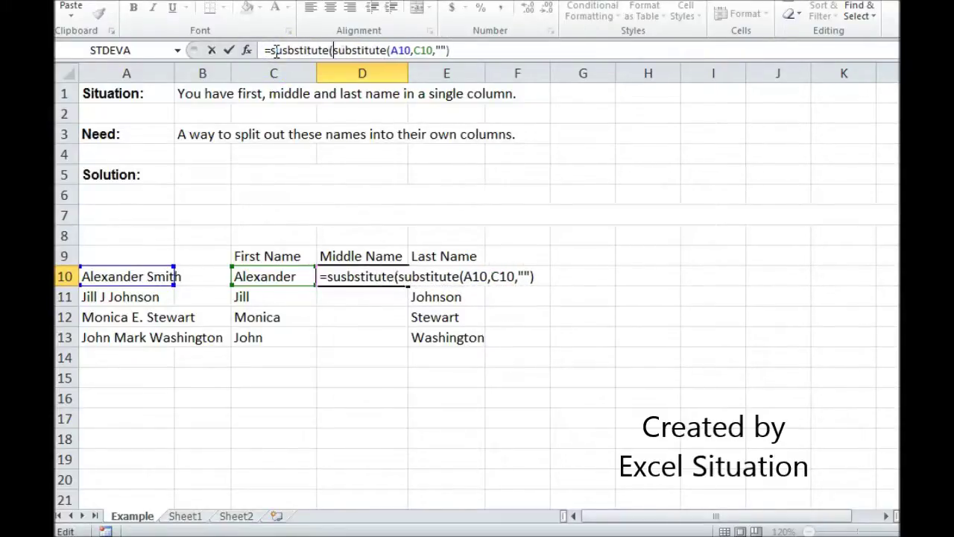
pyautogui.click(486, 55)
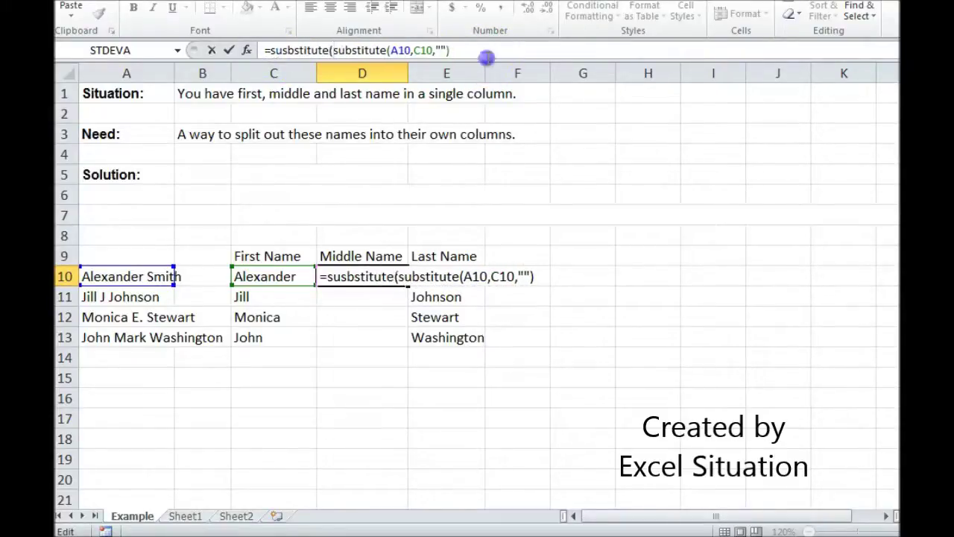
pyautogui.click(283, 50)
pyautogui.press('BackSpace')
pyautogui.click(466, 50)
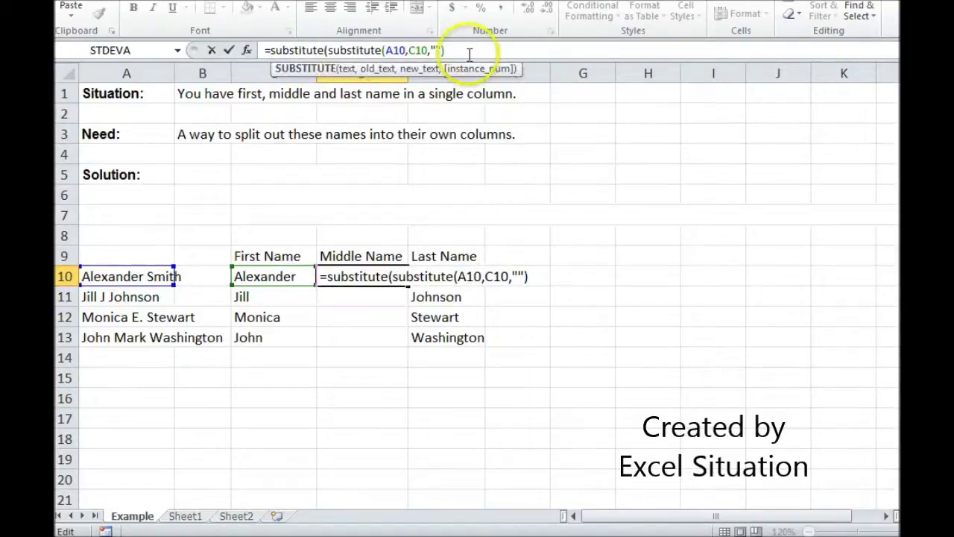
pyautogui.write(',e')
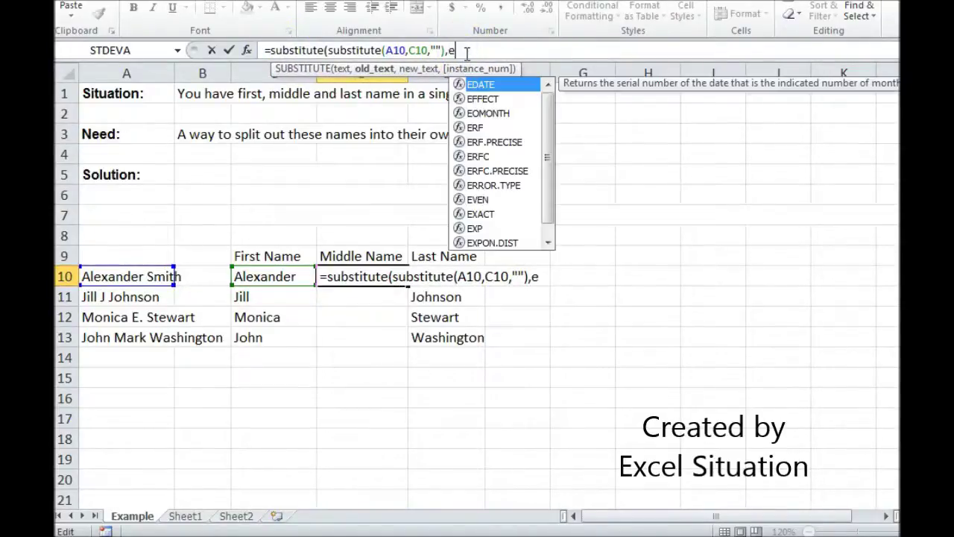
pyautogui.write('10,')
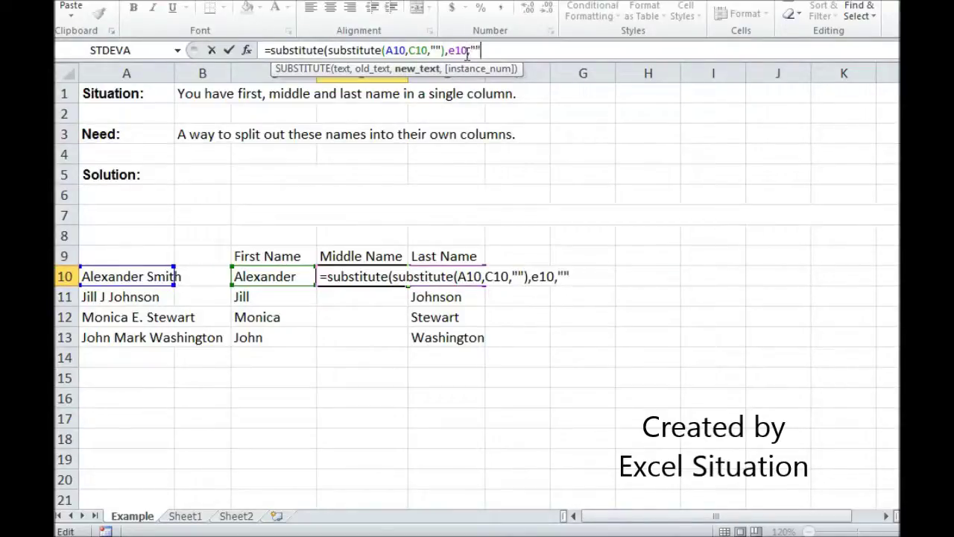
pyautogui.write('"")')
pyautogui.press('Return')
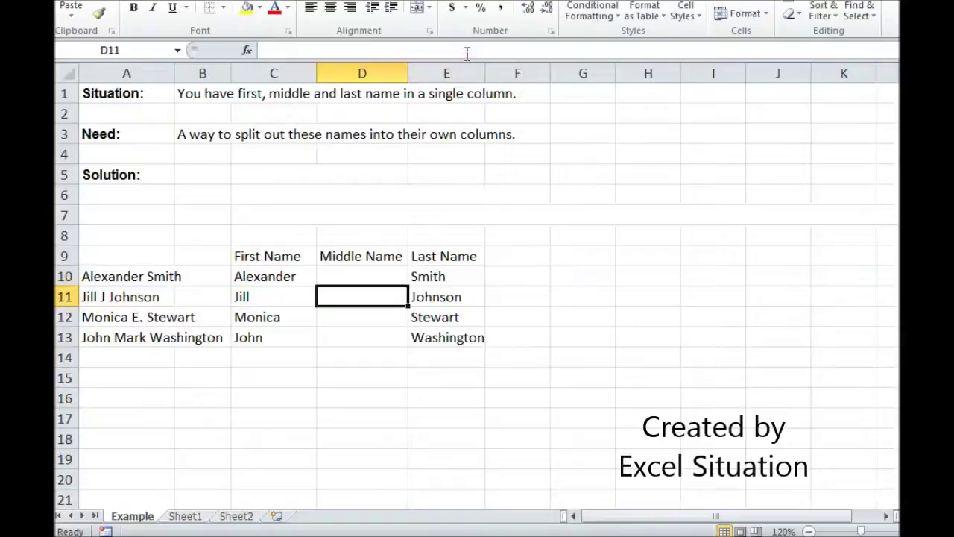
# Step: Fill the middle-name formula down to D13, showing J, E. and Mark
pyautogui.click(386, 275)
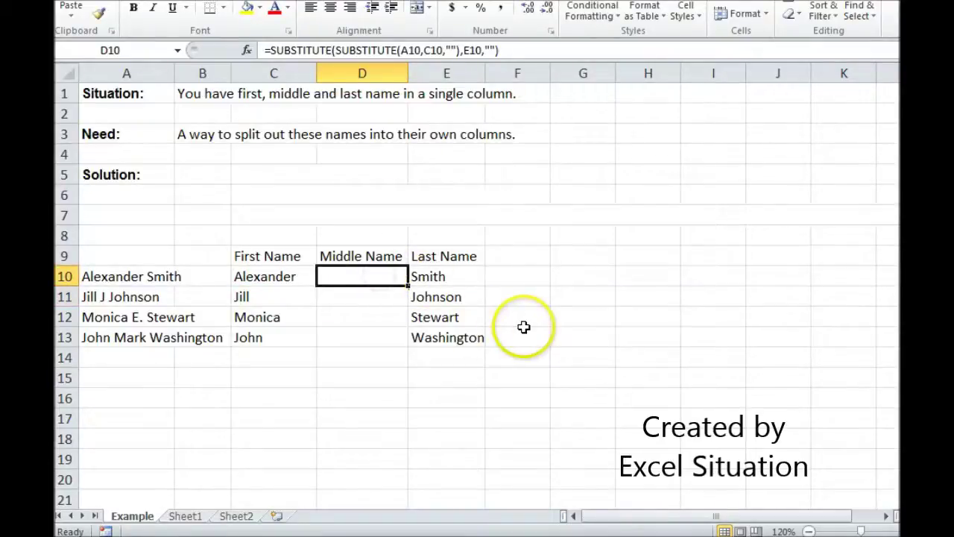
pyautogui.moveTo(407, 285); pyautogui.dragTo(395, 344)
pyautogui.click(389, 389)
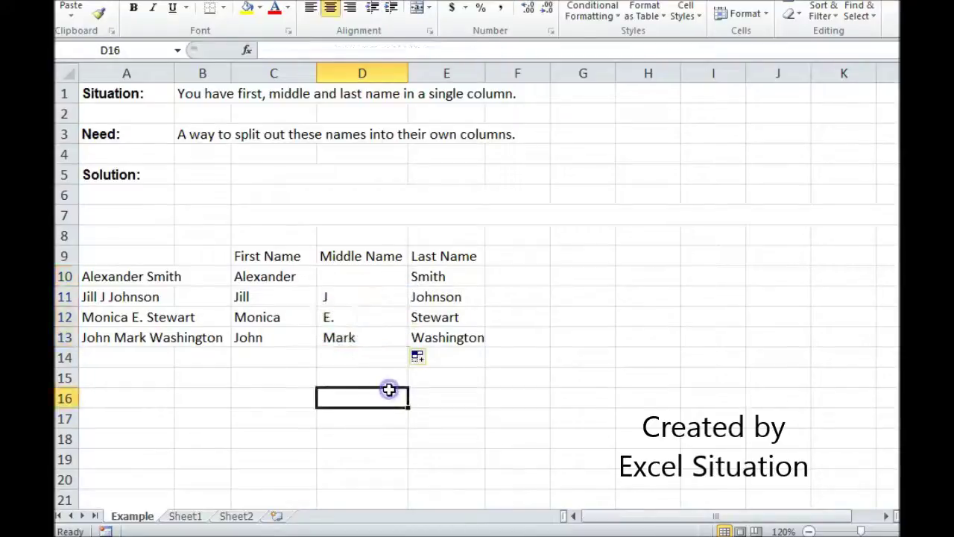
pyautogui.moveTo(193, 171); pyautogui.dragTo(292, 232)
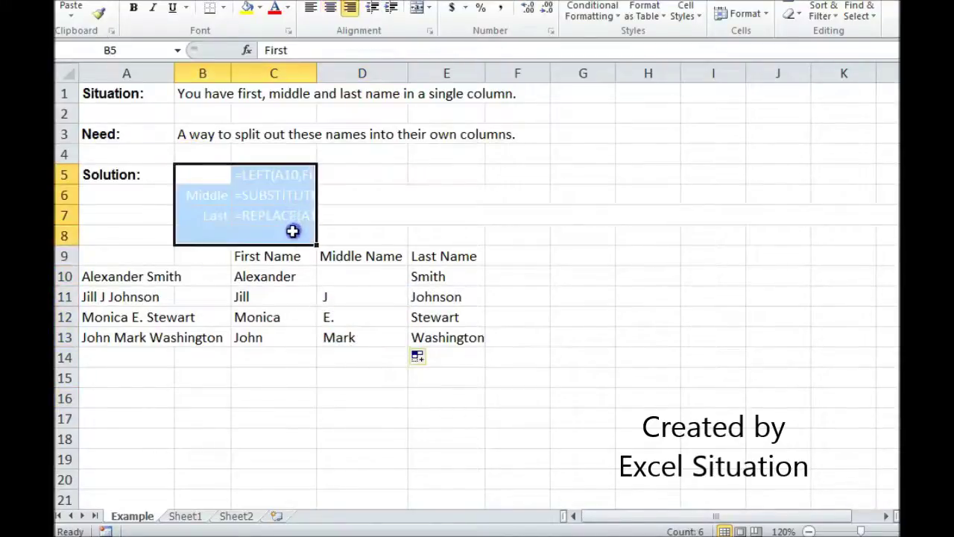
# Step: Set the B5:C8 font colour to Automatic so the First, Middle and Last formulas show
pyautogui.click(287, 7)
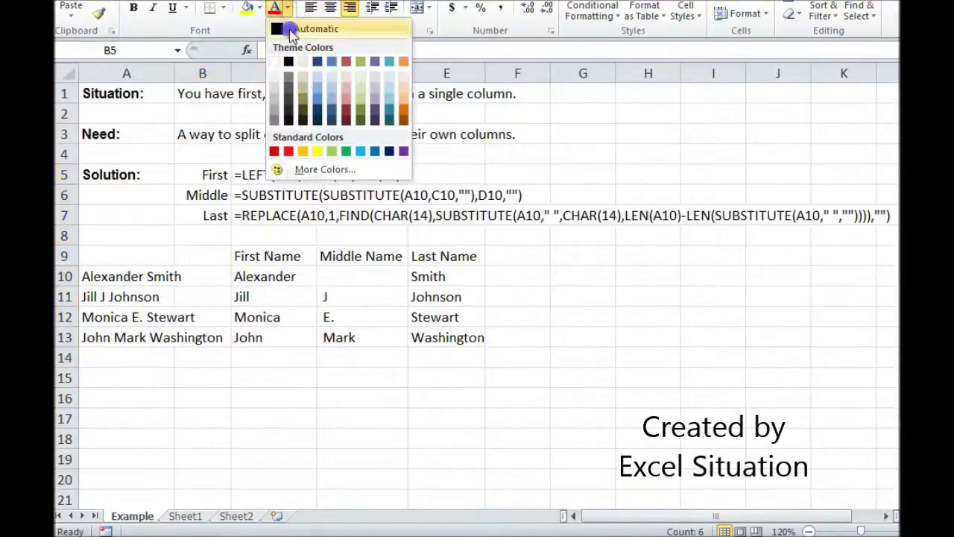
pyautogui.click(291, 31)
pyautogui.click(107, 190)
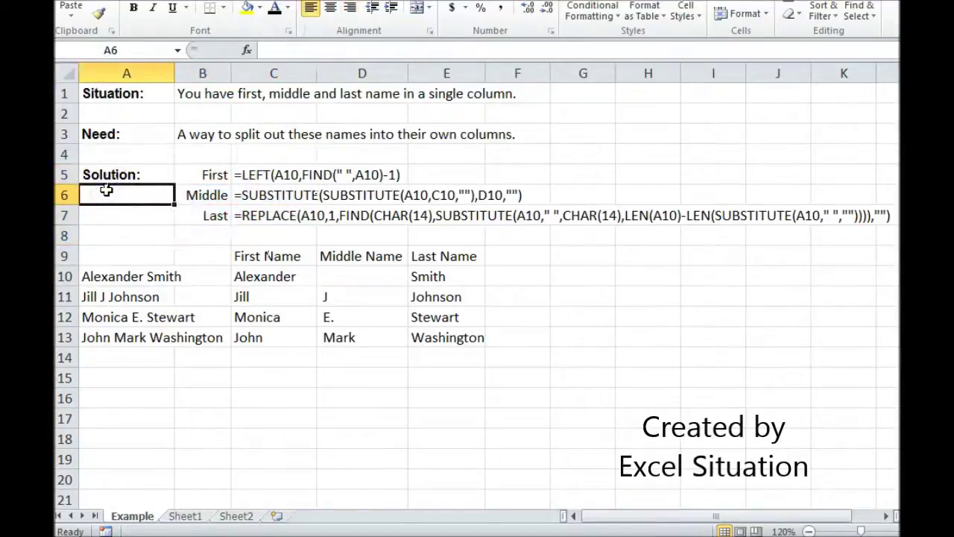
pyautogui.click(128, 132)
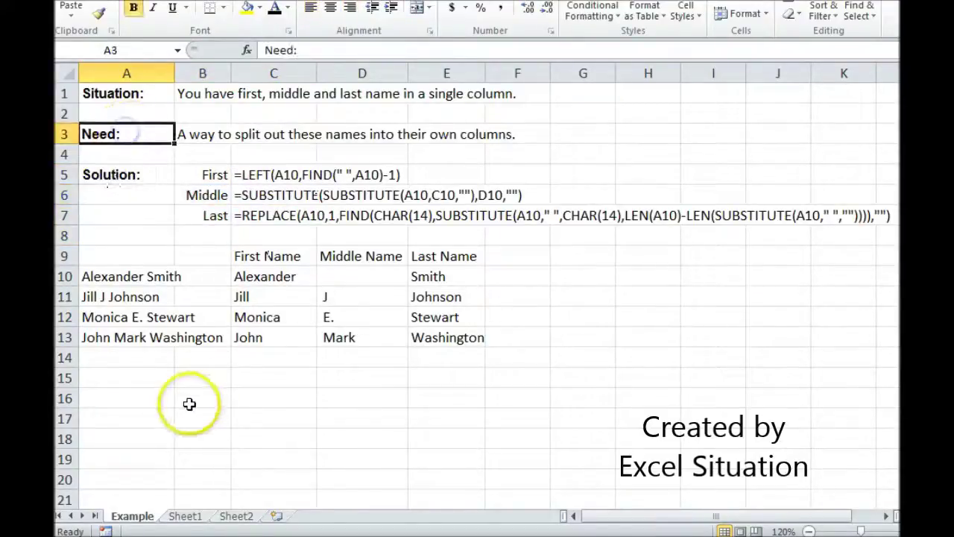